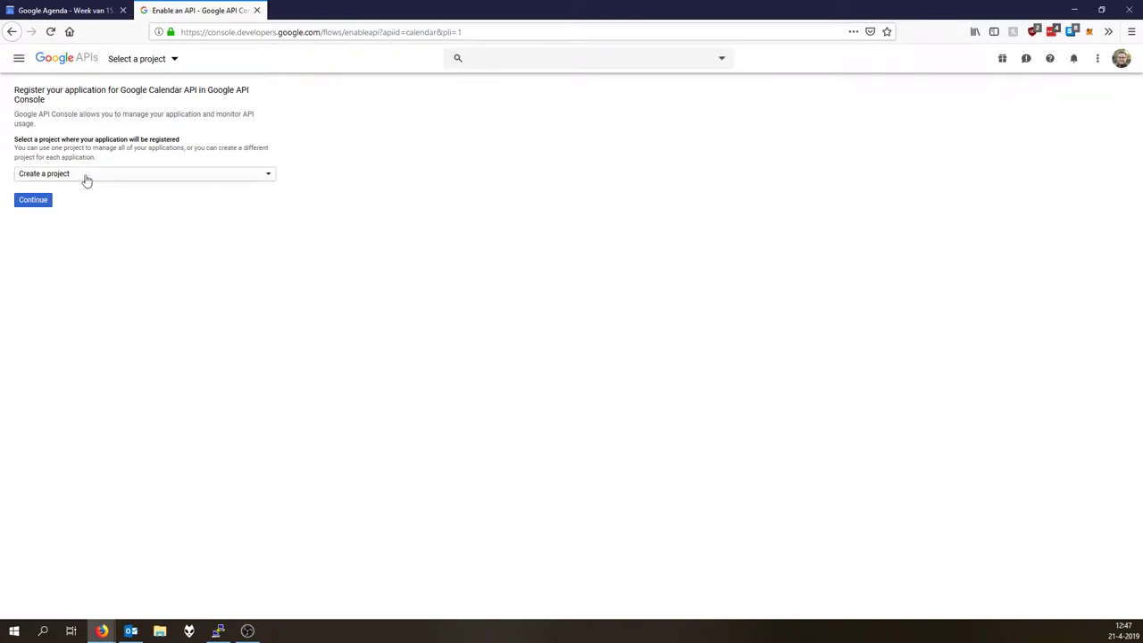
Create a new project with the Google Calendar API enabled and continue to its credentials setup.
{"action": "left_click", "coordinate": [36, 202]}
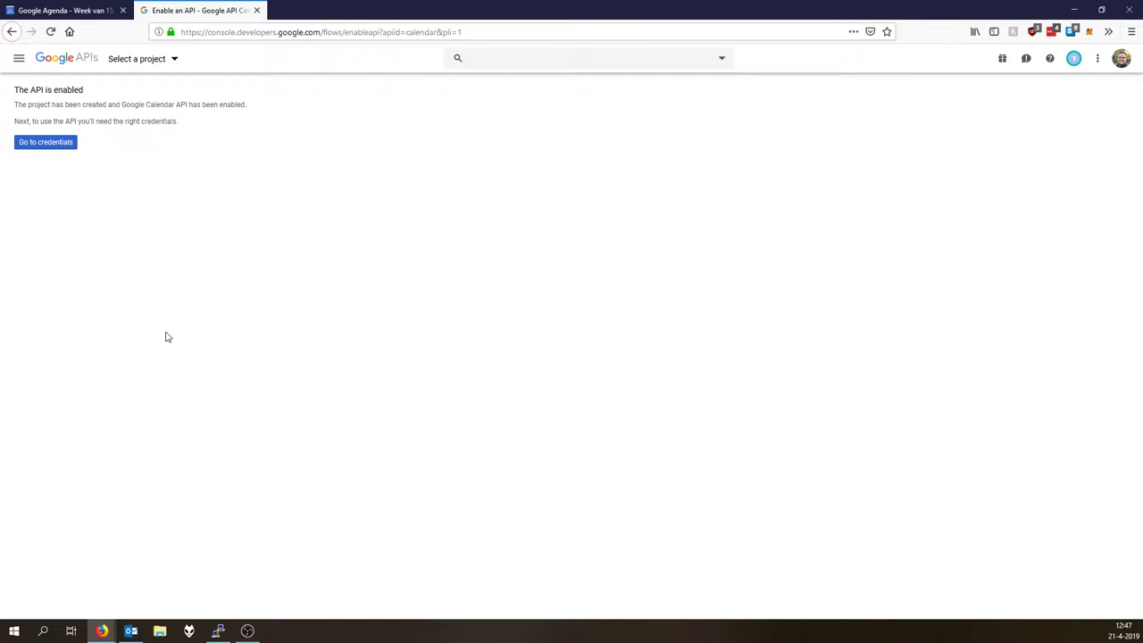
{"action": "left_click", "coordinate": [55, 141]}
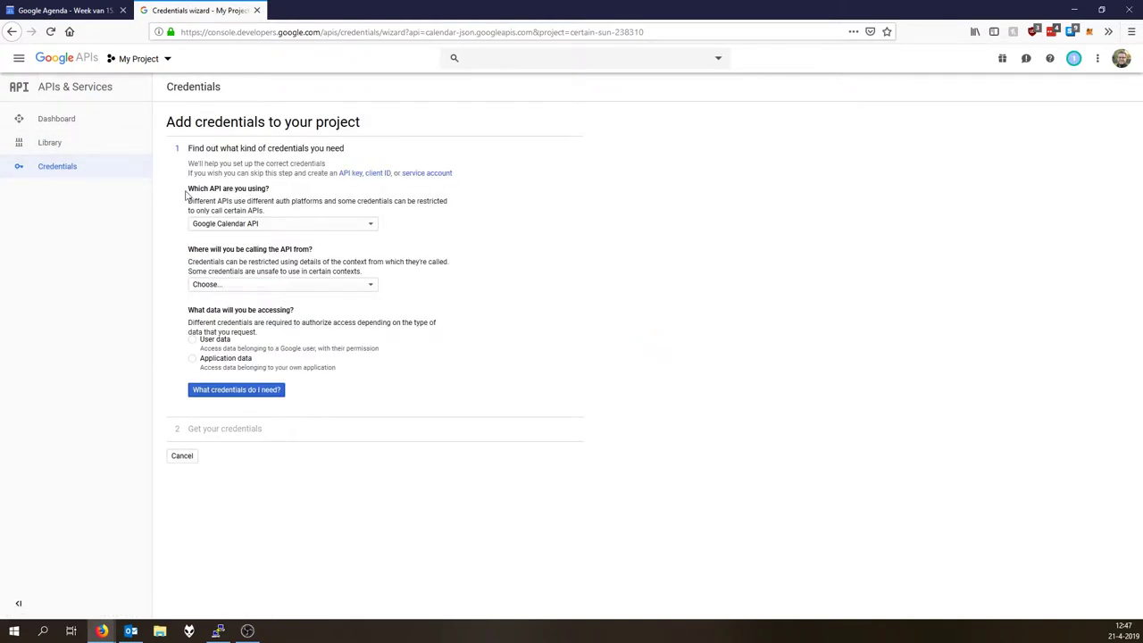
Leave the wizard and start an OAuth client ID, which first needs the consent screen configured.
{"action": "left_click", "coordinate": [182, 456]}
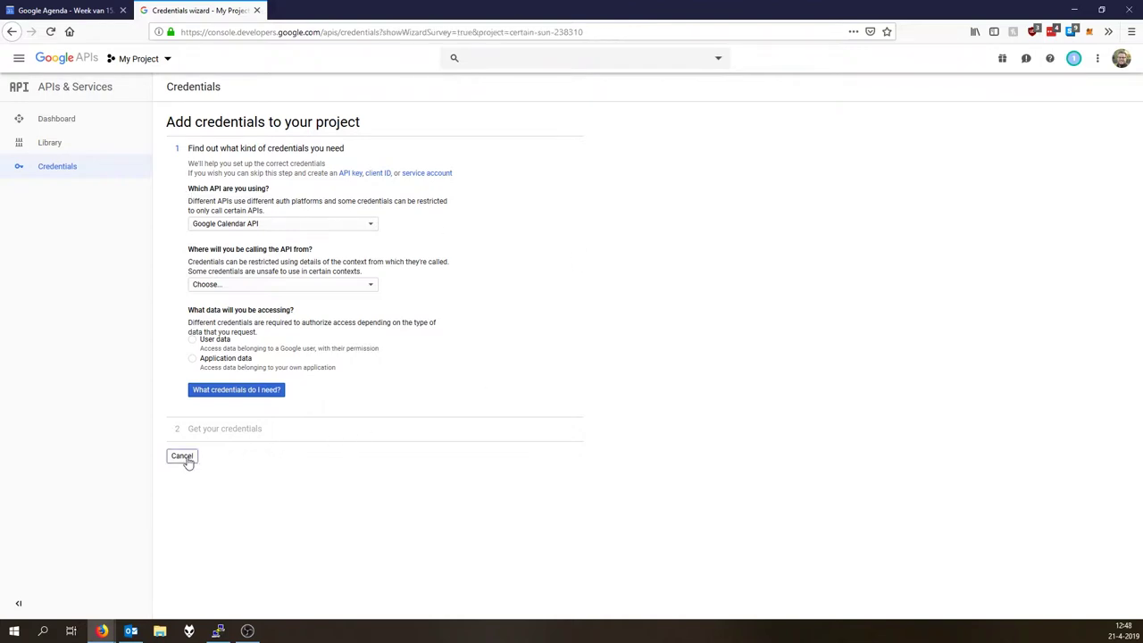
{"action": "left_click", "coordinate": [578, 310]}
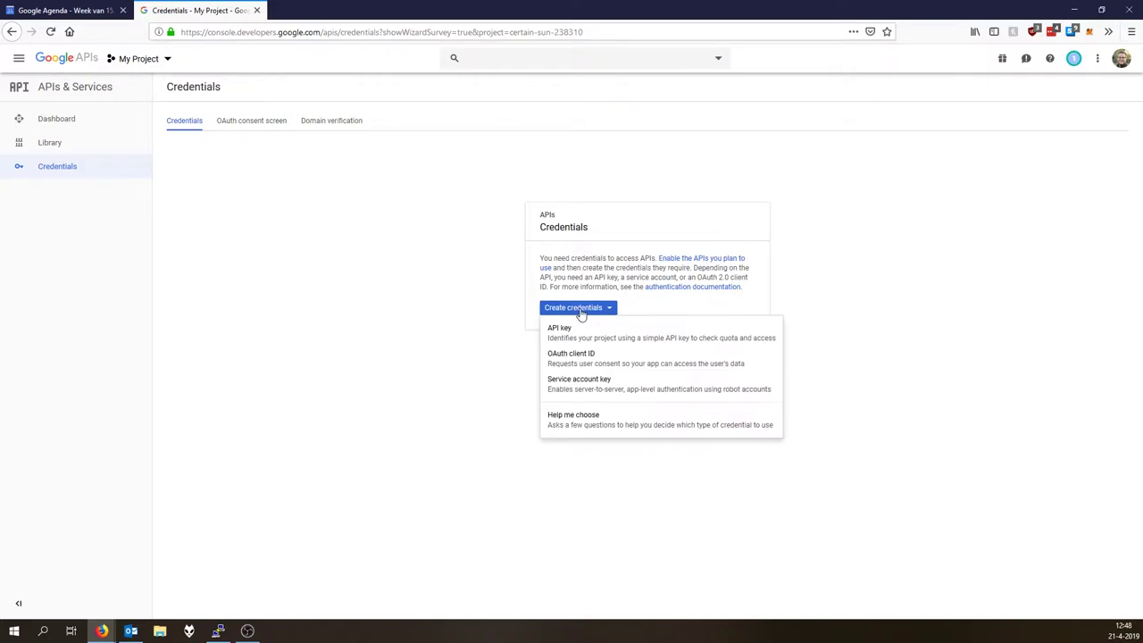
{"action": "left_click", "coordinate": [595, 359]}
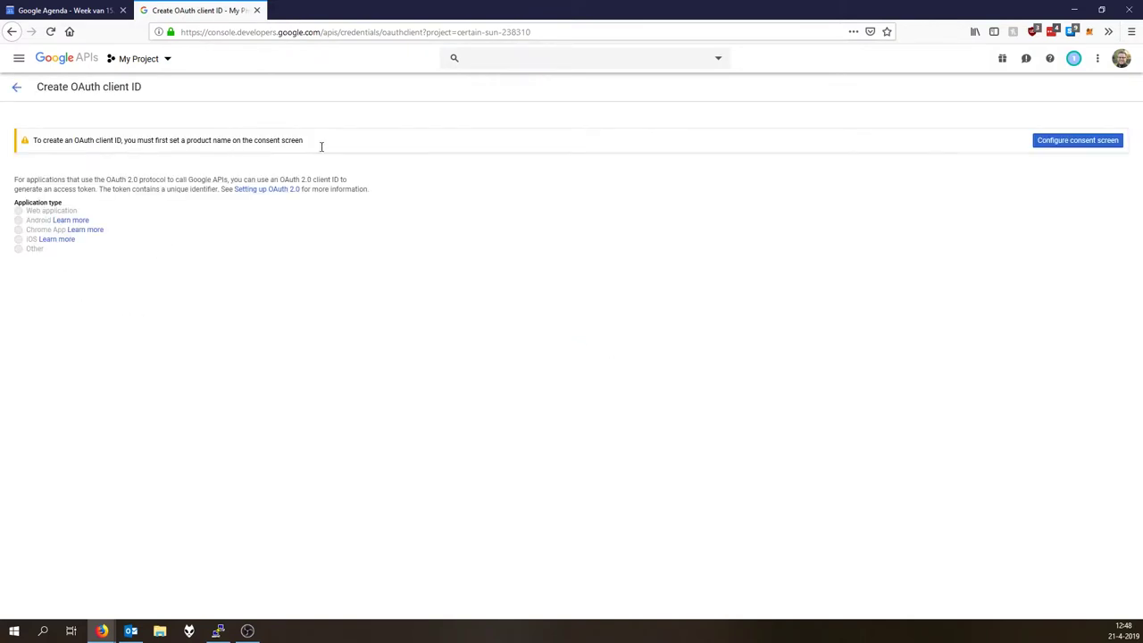
{"action": "left_click", "coordinate": [1053, 149]}
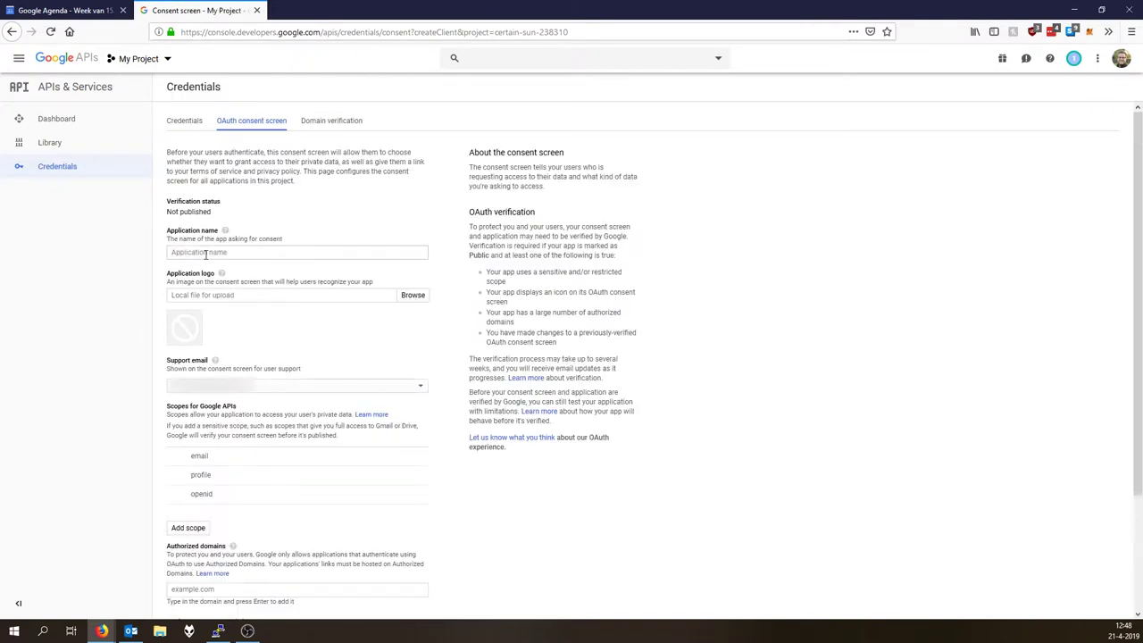
Name the consent screen application 'Home Assitant YouTube' and save it.
{"action": "left_click", "coordinate": [206, 253]}
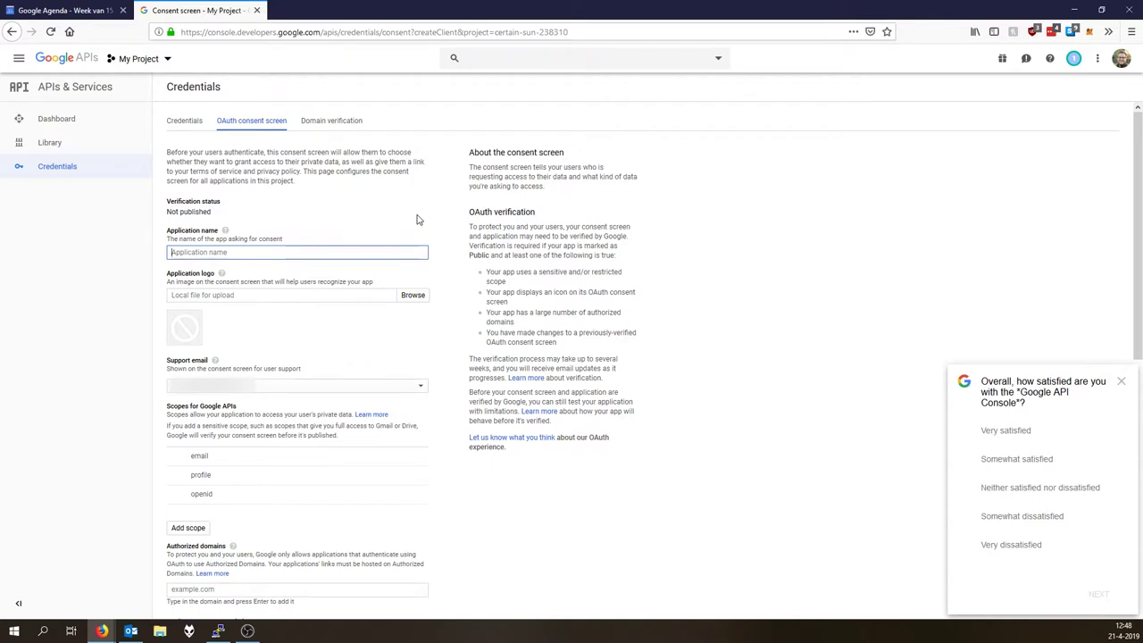
{"action": "type", "text": "Home Assitant YouTube"}
{"action": "scroll", "coordinate": [747, 360], "scroll_direction": "down", "scroll_amount": 3}
{"action": "left_click", "coordinate": [183, 614]}
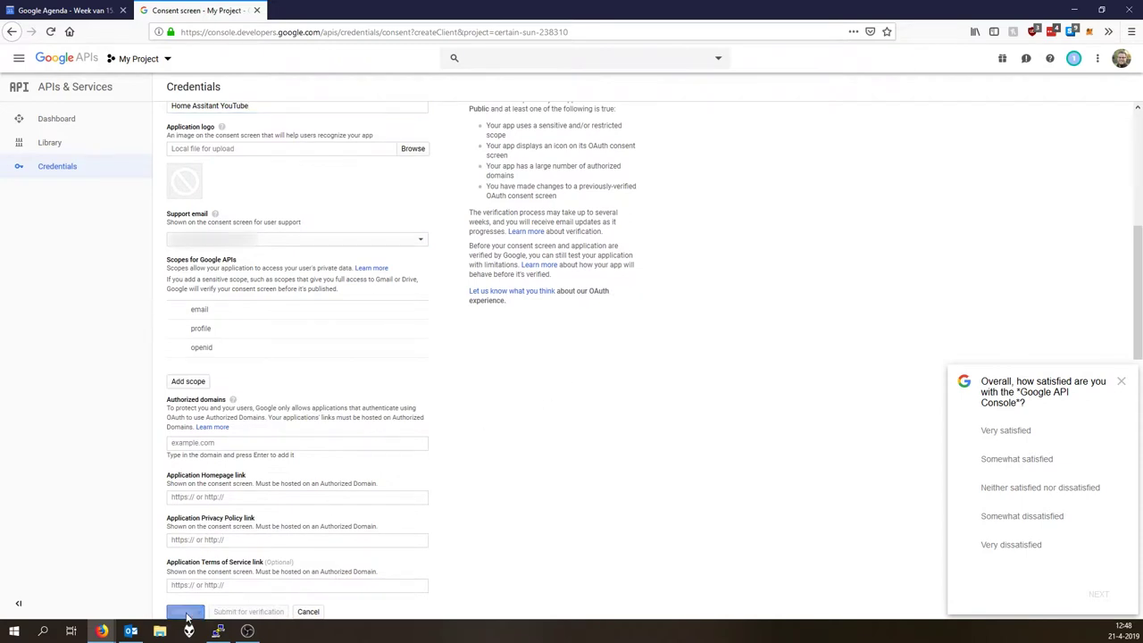
Create an Other-type OAuth client named 'Home Assistant test credentials' and copy its client ID and secret.
{"action": "left_click", "coordinate": [1120, 382]}
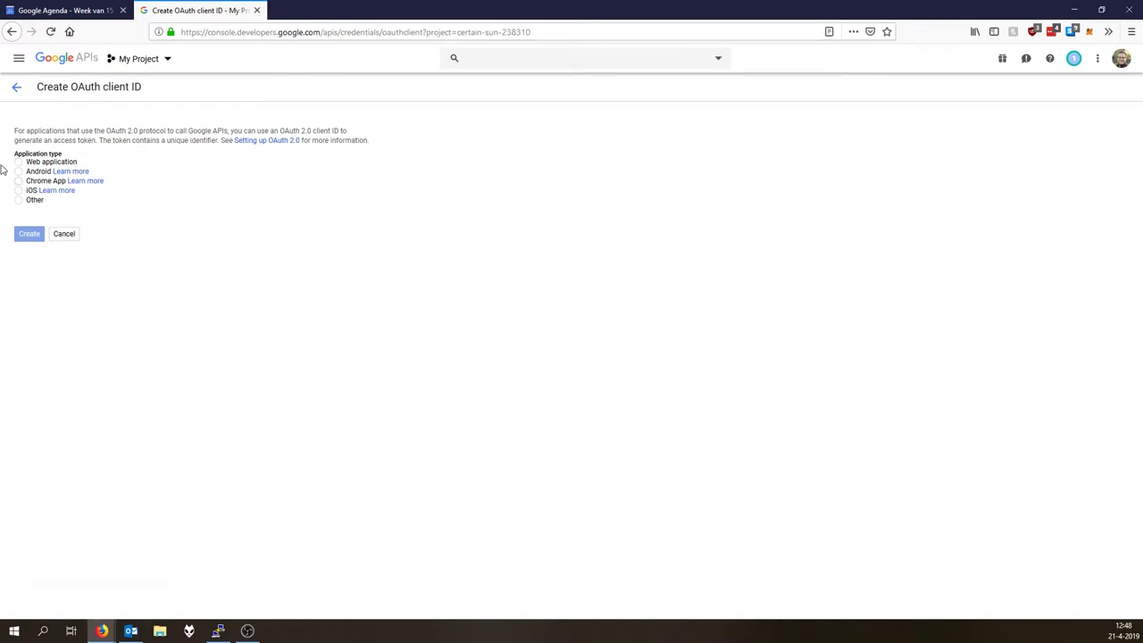
{"action": "left_click", "coordinate": [18, 199]}
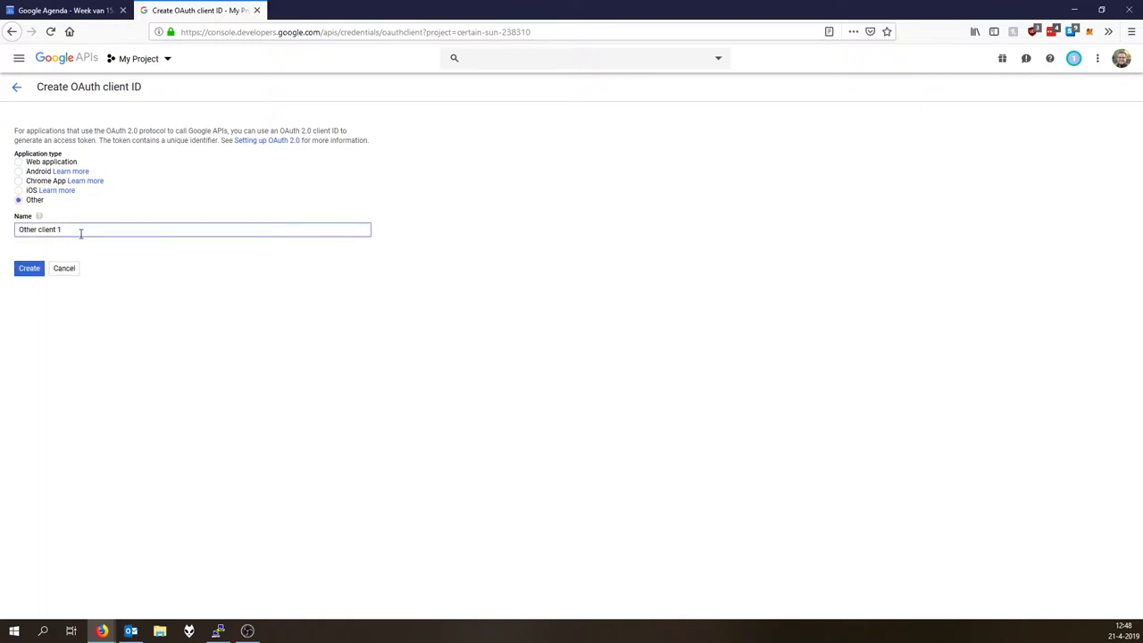
{"action": "triple_click", "coordinate": [36, 229]}
{"action": "type", "text": "Home Assistant test credentials"}
{"action": "left_click", "coordinate": [26, 273]}
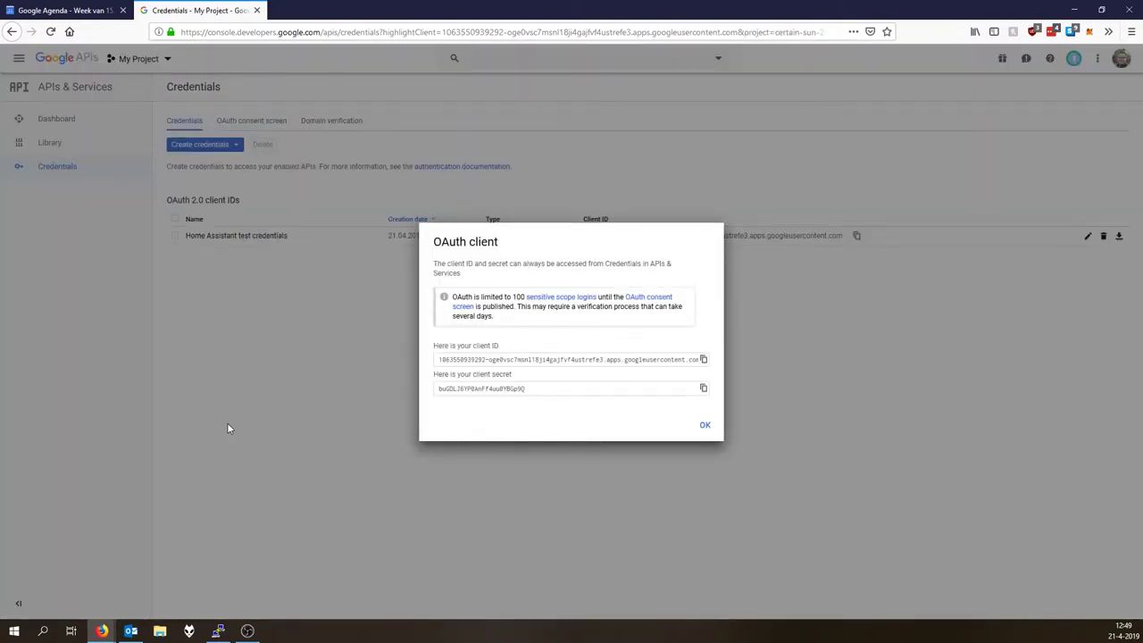
{"action": "triple_click", "coordinate": [478, 359]}
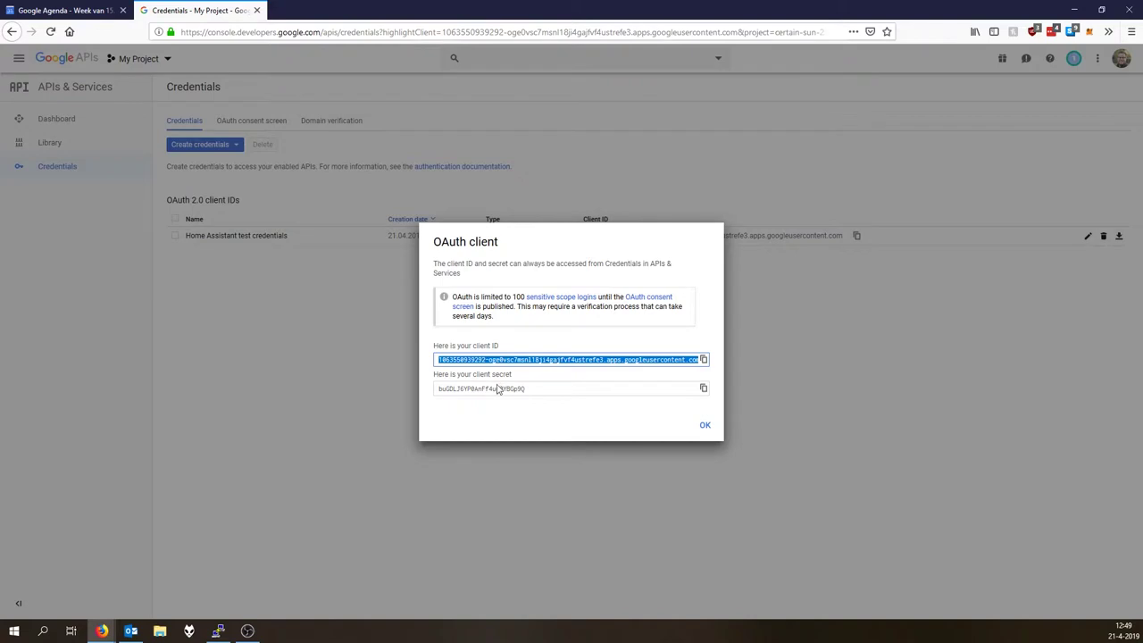
{"action": "left_click", "coordinate": [493, 393]}
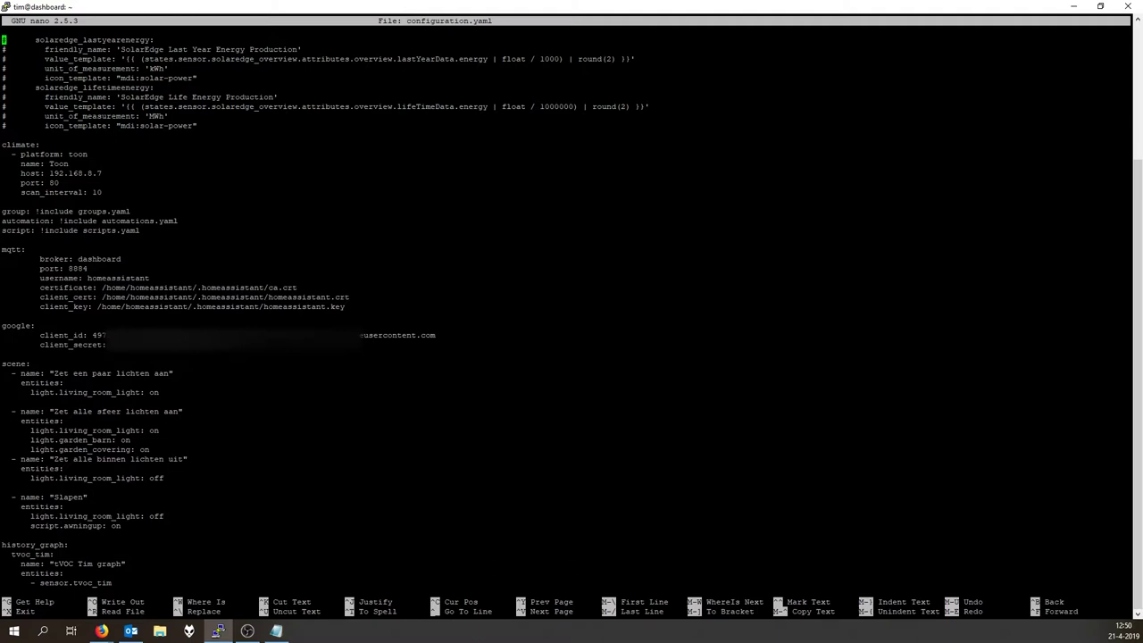
Switch from the nano editor back to the Google API Console in Firefox.
{"action": "key", "text": "alt+Tab"}
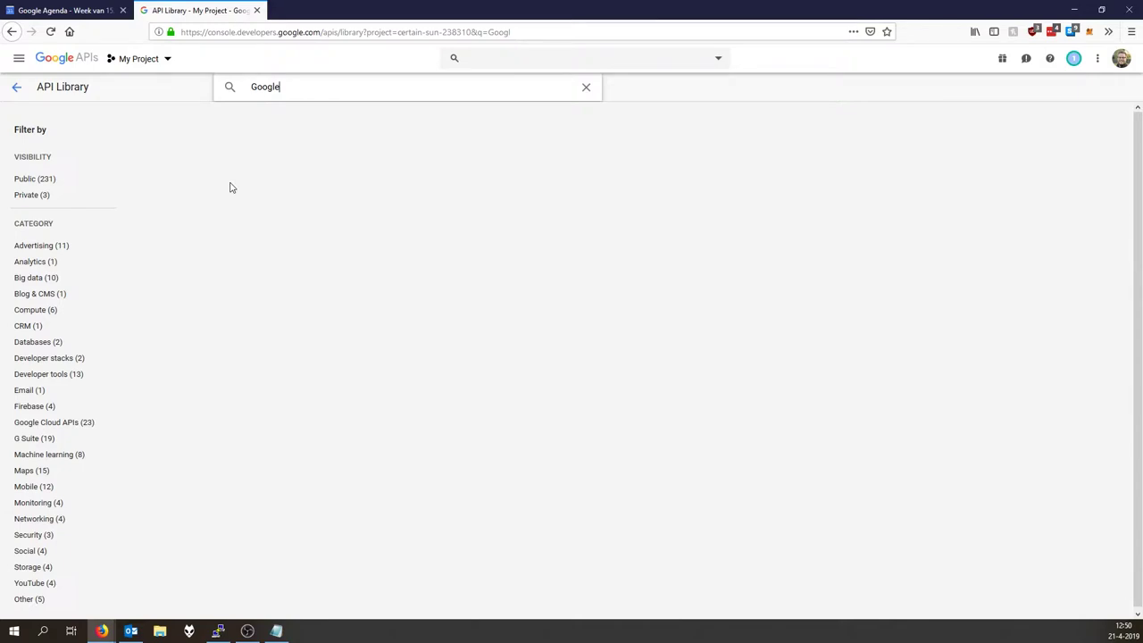
Search the API Library for 'Google Calender', confirm the Calendar API is enabled, then go to Google Calendar.
{"action": "type", "text": "Calender"}
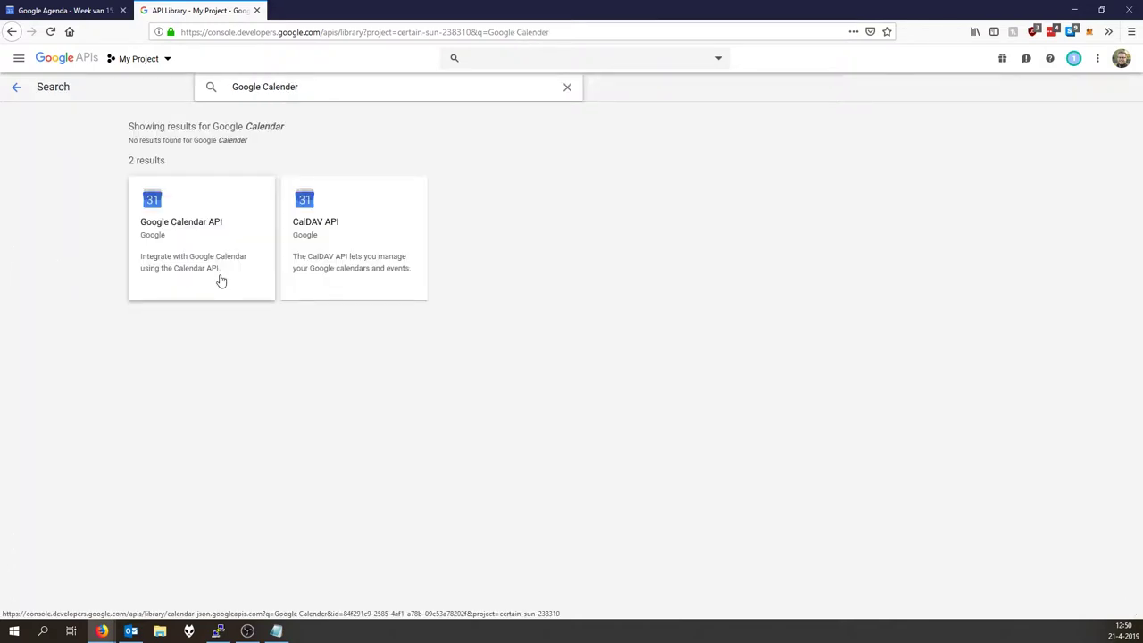
{"action": "left_click", "coordinate": [222, 281]}
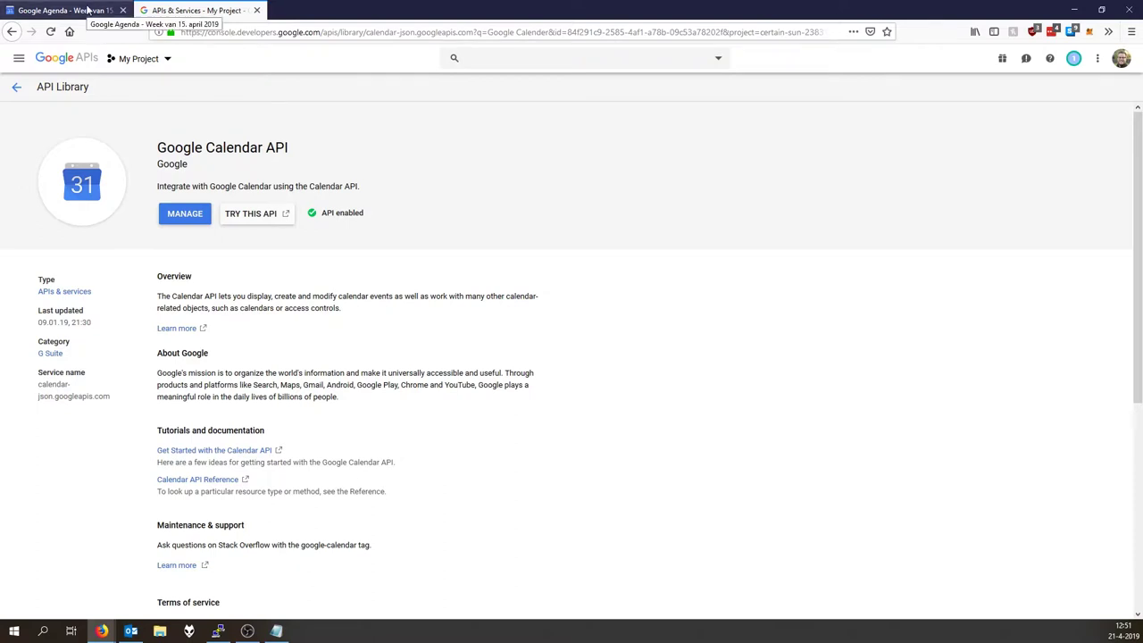
{"action": "left_click", "coordinate": [88, 10]}
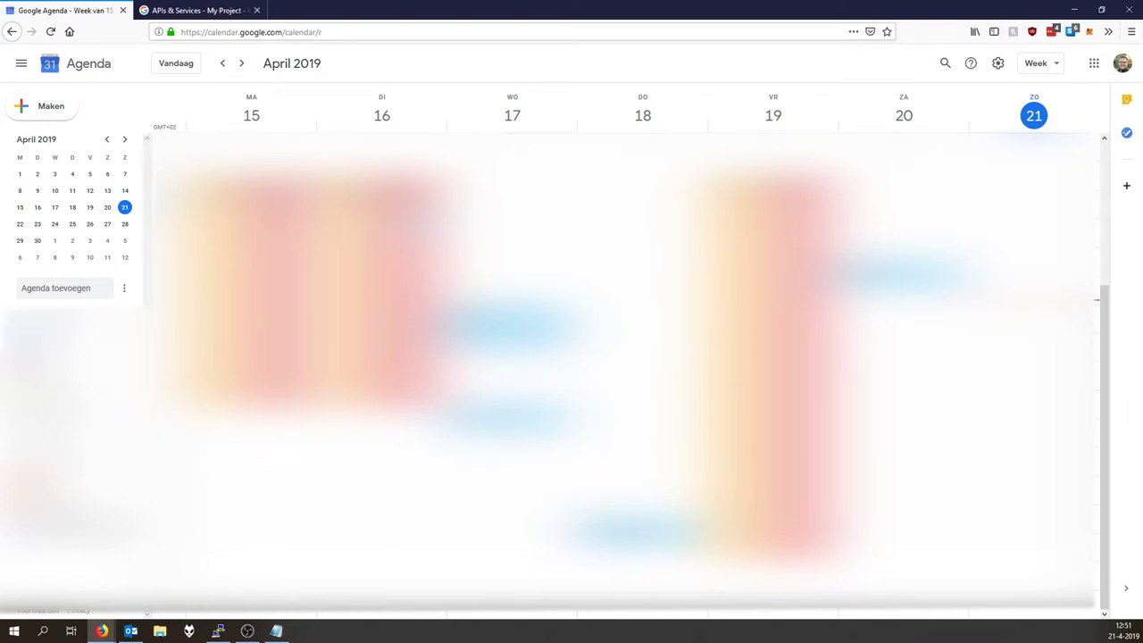
Add a new calendar named 'YouTube test calender' from Google Calendar's settings.
{"action": "left_click", "coordinate": [241, 10]}
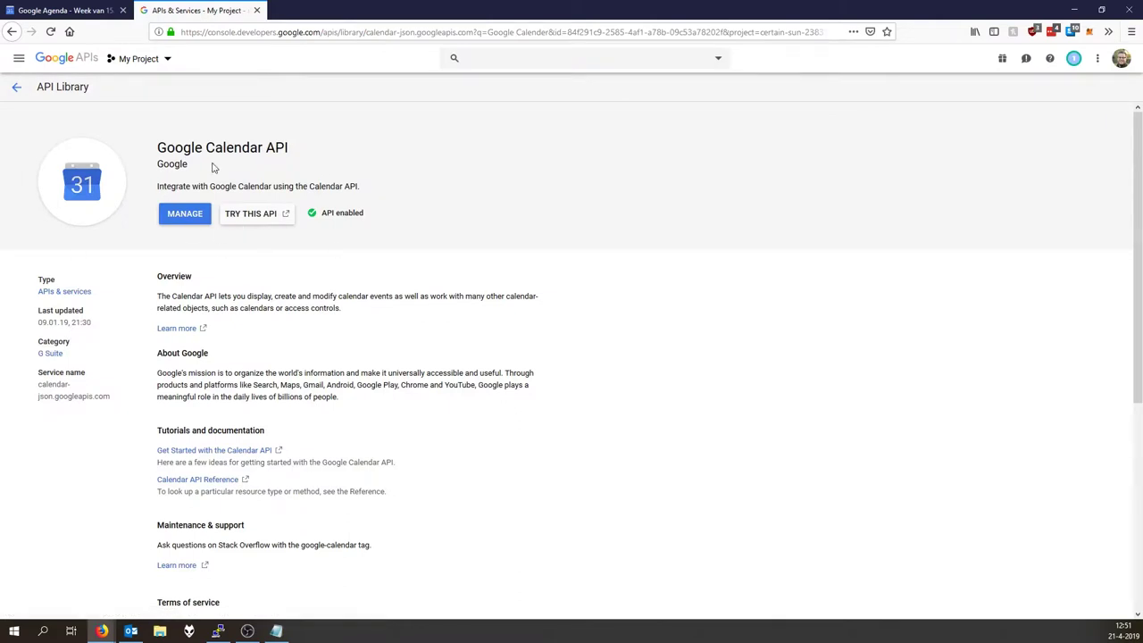
{"action": "left_click", "coordinate": [75, 9]}
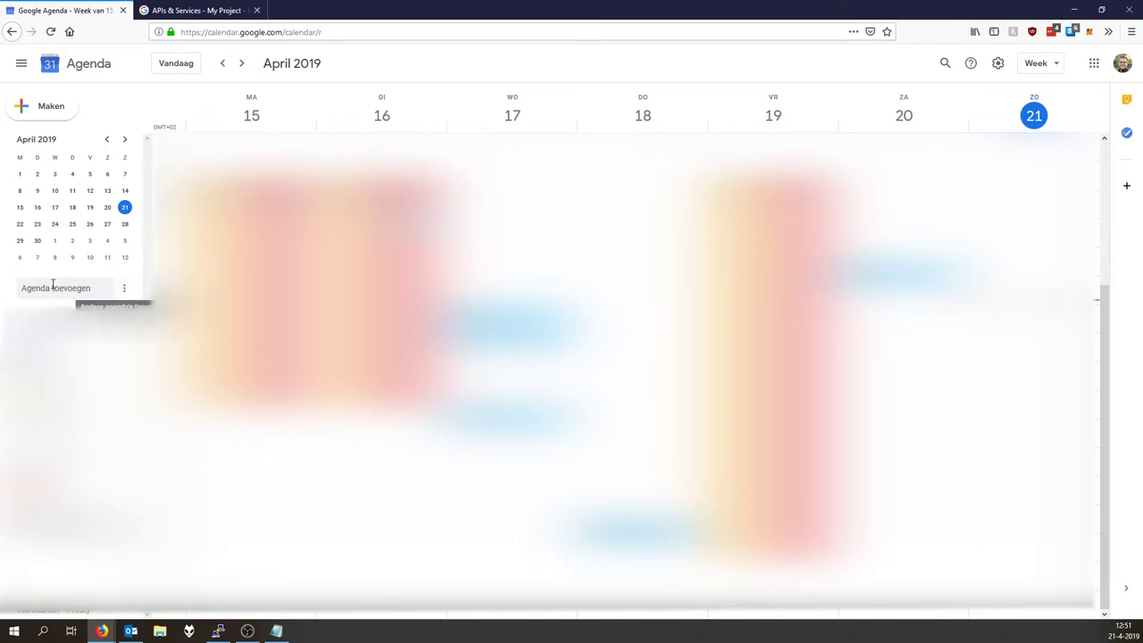
{"action": "left_click", "coordinate": [124, 288]}
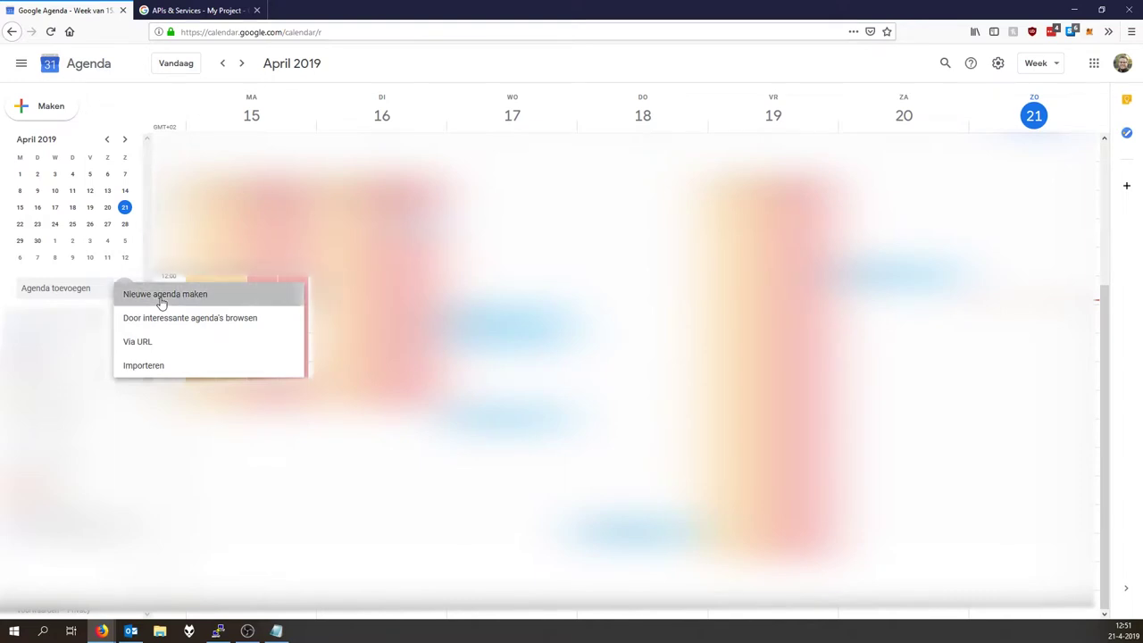
{"action": "left_click", "coordinate": [161, 302]}
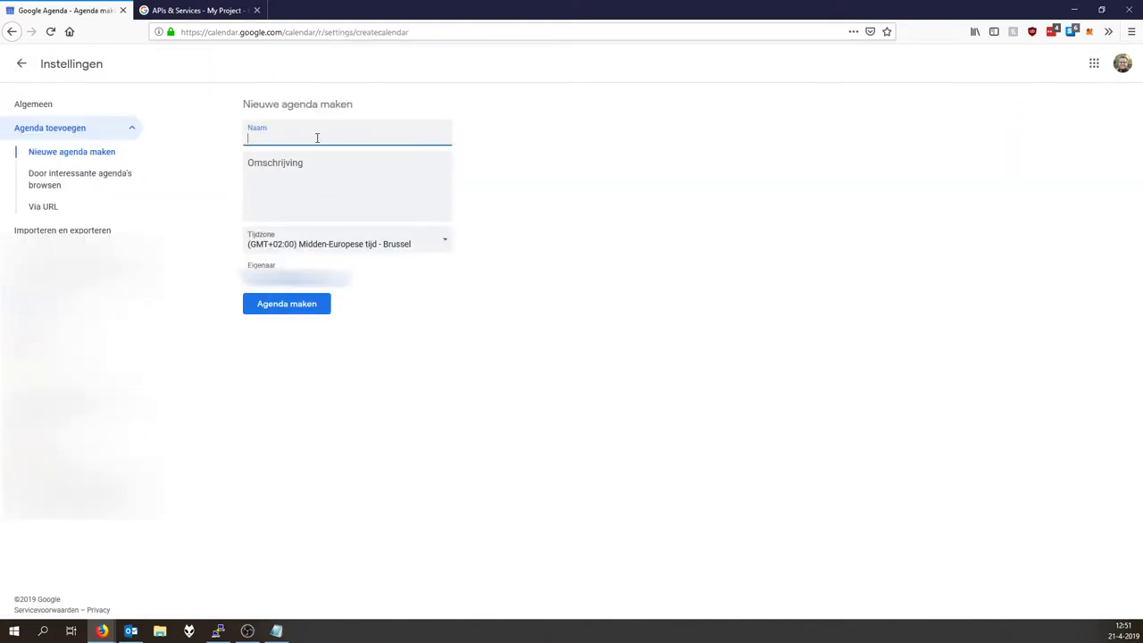
{"action": "type", "text": "YouTube test calender"}
{"action": "left_click", "coordinate": [302, 304]}
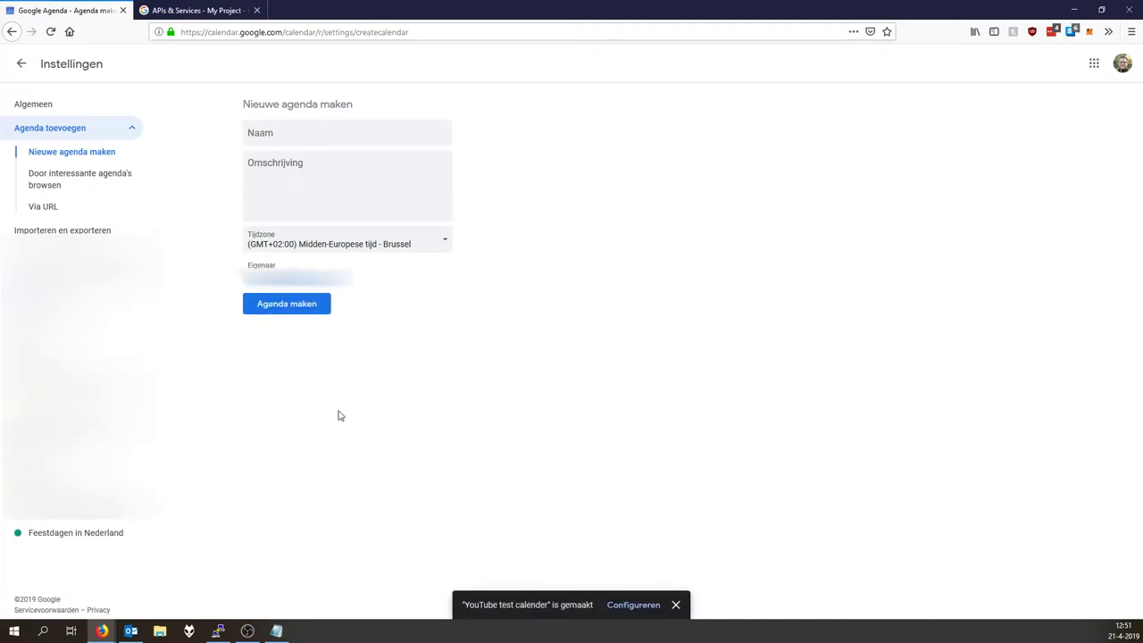
List the Home Assistant configuration files with ls and copy the google_calendars.yaml file name.
{"action": "left_click", "coordinate": [218, 631]}
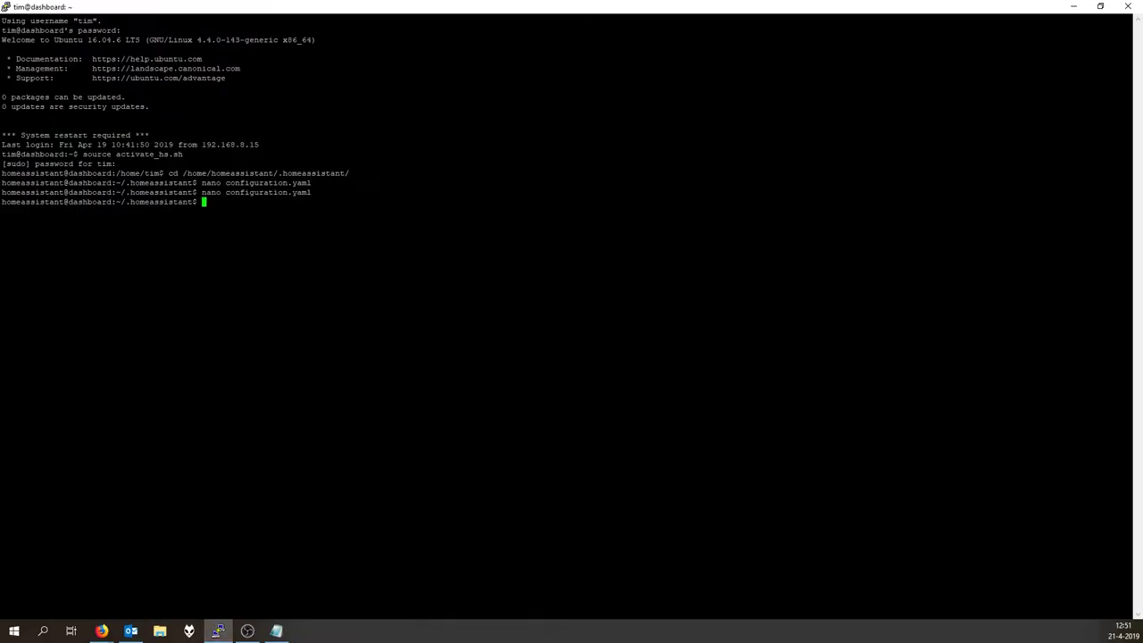
{"action": "type", "text": "ls"}
{"action": "key", "text": "Return"}
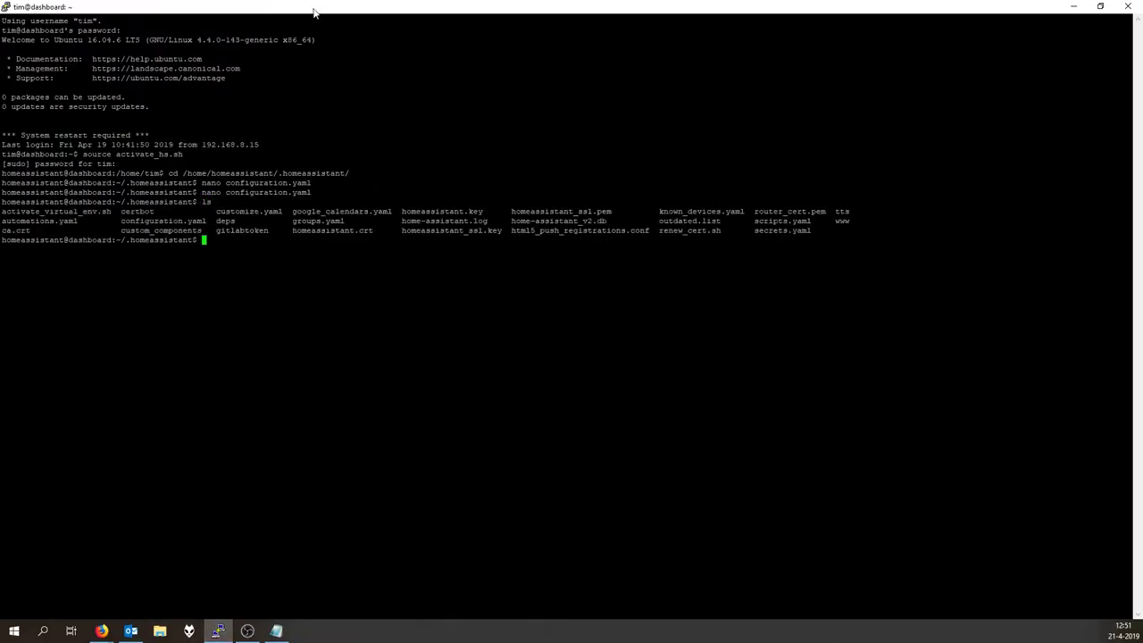
{"action": "double_click", "coordinate": [342, 212]}
{"action": "left_click", "coordinate": [342, 212]}
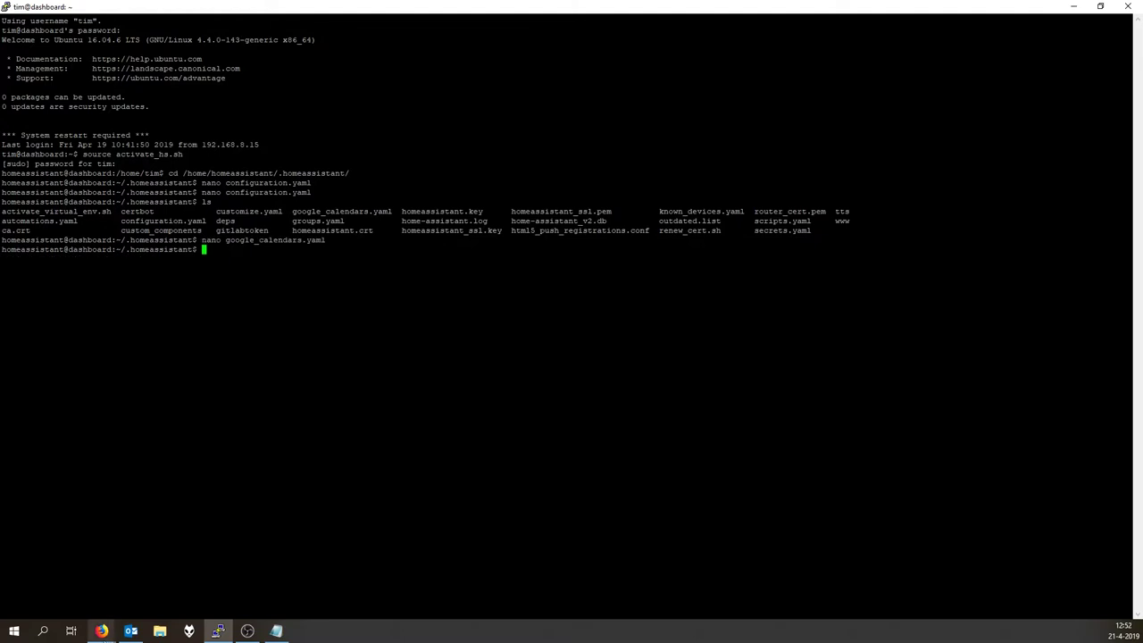
{"action": "key", "text": "Up"}
{"action": "key", "text": "Up"}
{"action": "key", "text": "Up"}
{"action": "key", "text": "Up"}
{"action": "key", "text": "Up"}
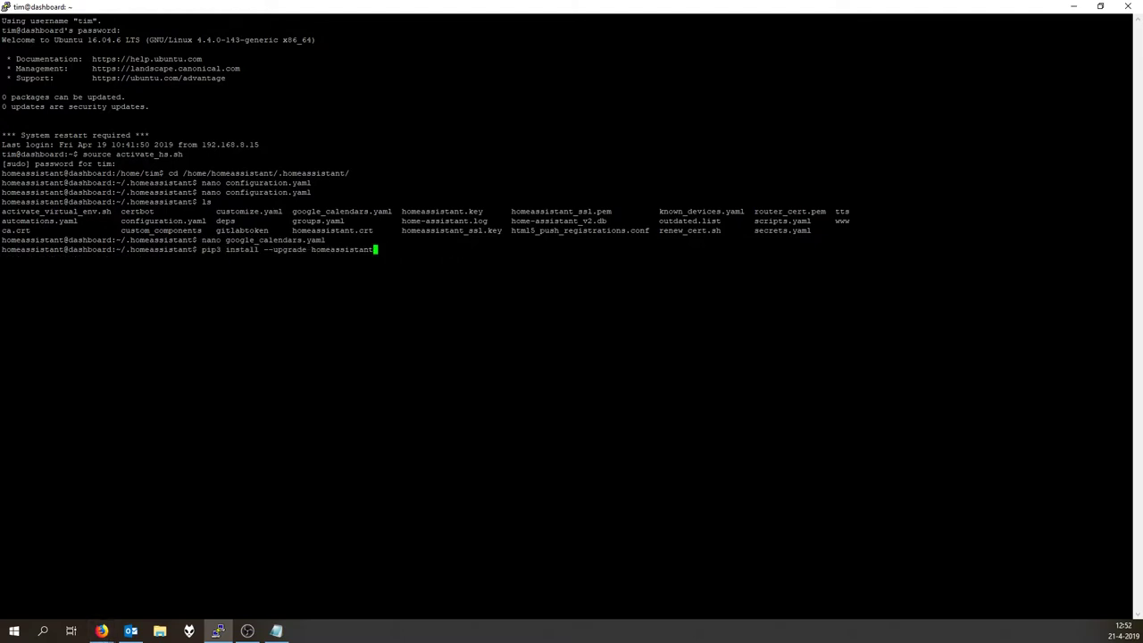
{"action": "key", "text": "Down"}
{"action": "key", "text": "Return"}
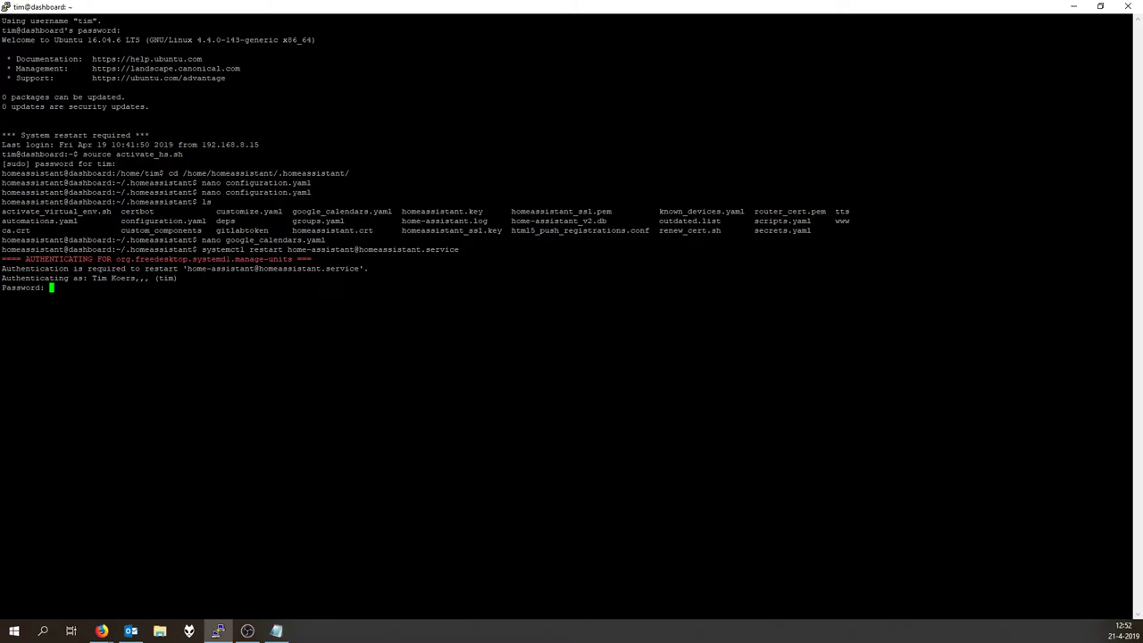
{"action": "key", "text": "Return"}
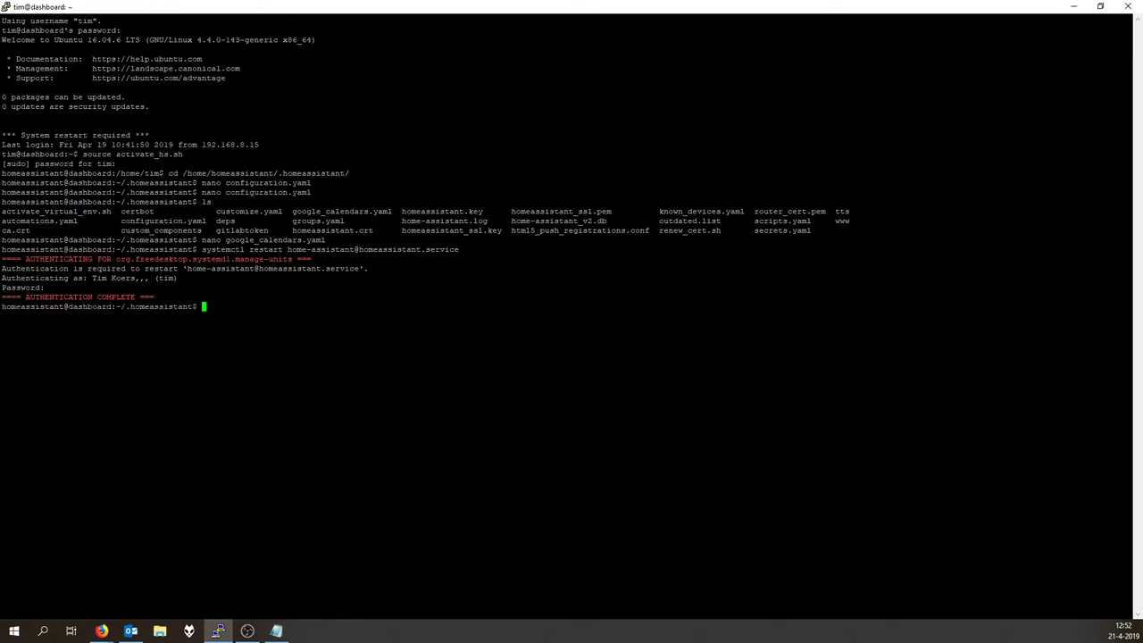
{"action": "key", "text": "Up"}
{"action": "key", "text": "Up"}
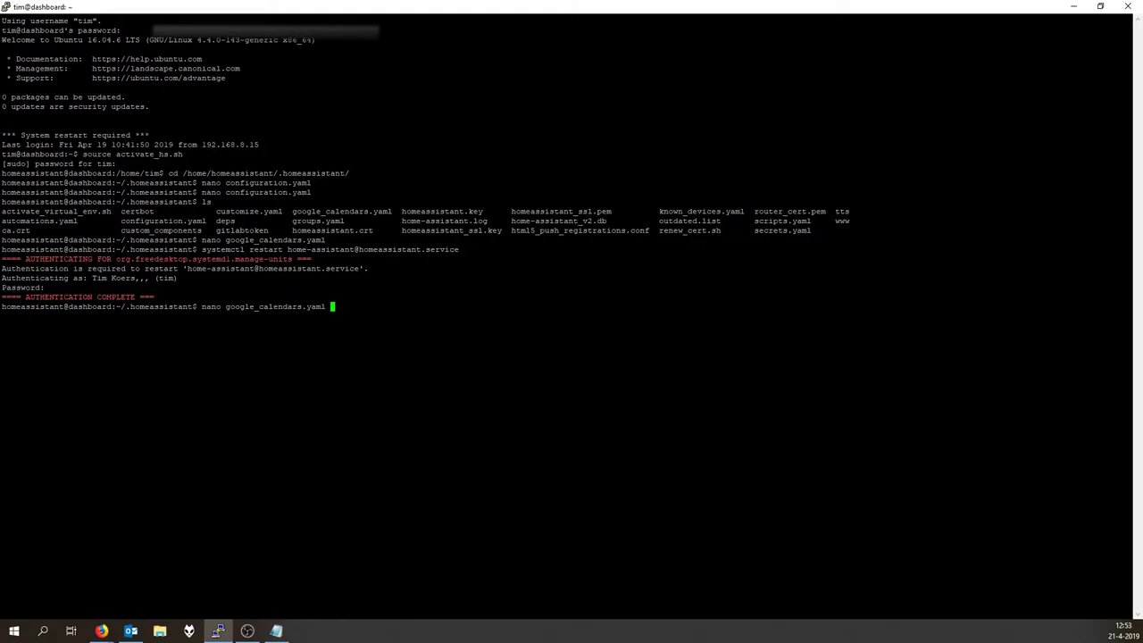
Verify in Developer tools > States that calendar.youtube_test_calender exists beside calendar.gardena.
{"action": "left_click", "coordinate": [102, 630]}
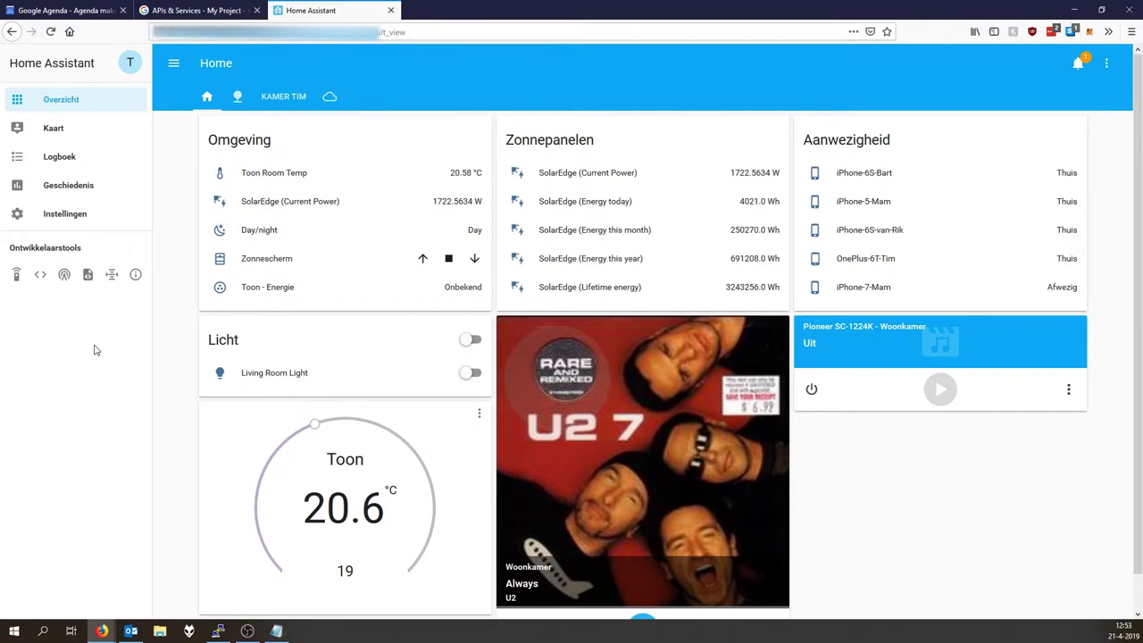
{"action": "left_click", "coordinate": [41, 276]}
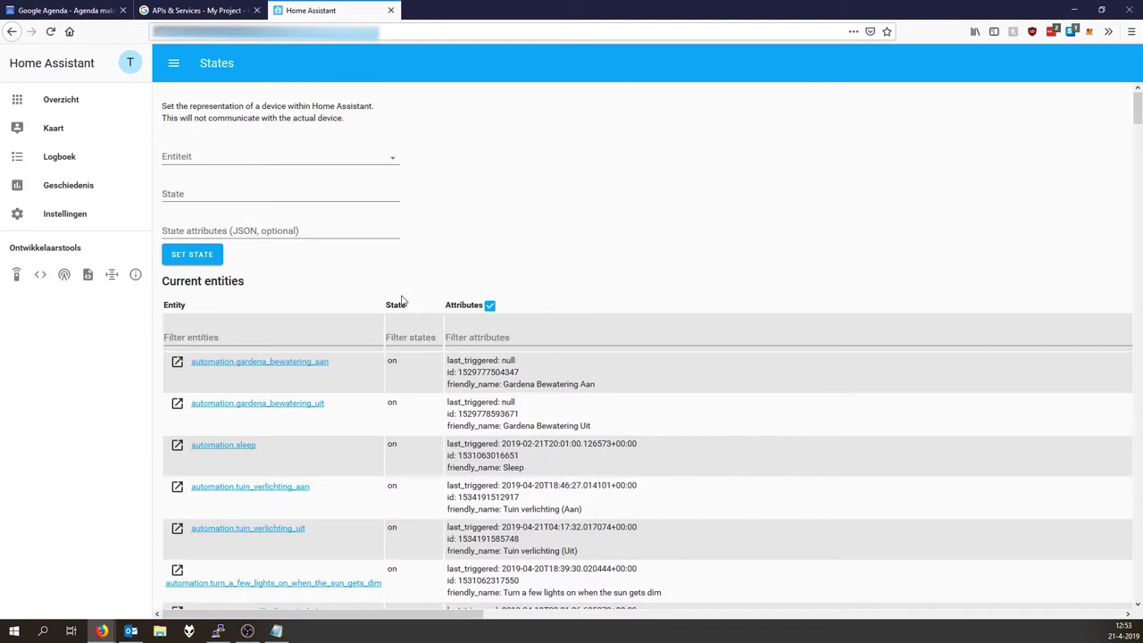
{"action": "key", "text": "ctrl+f"}
{"action": "type", "text": "d"}
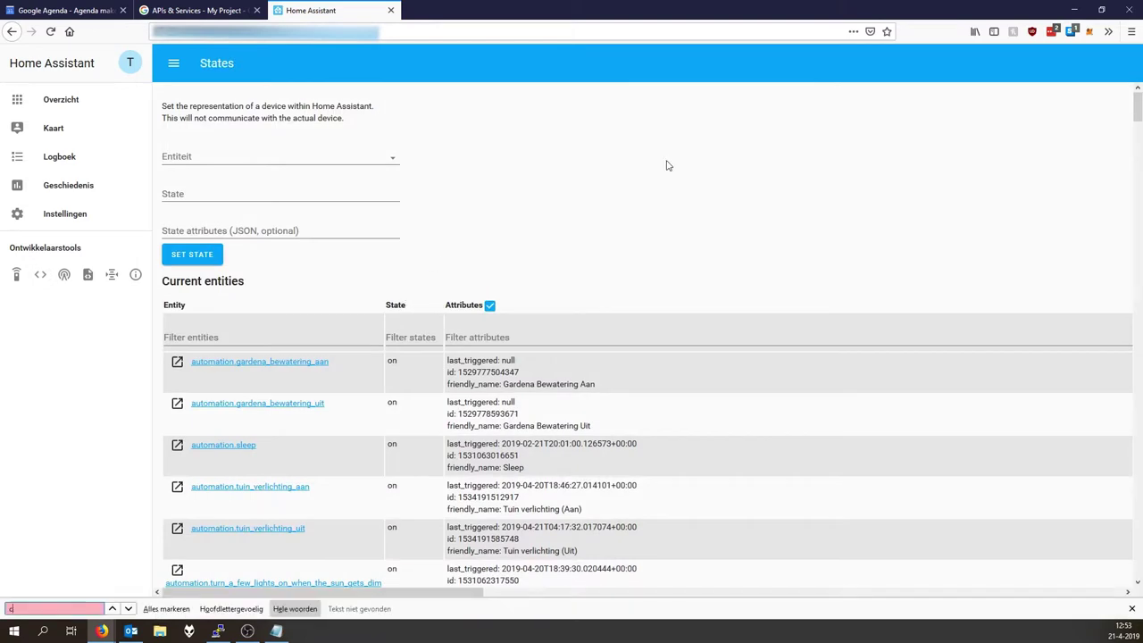
{"action": "type", "text": "alender"}
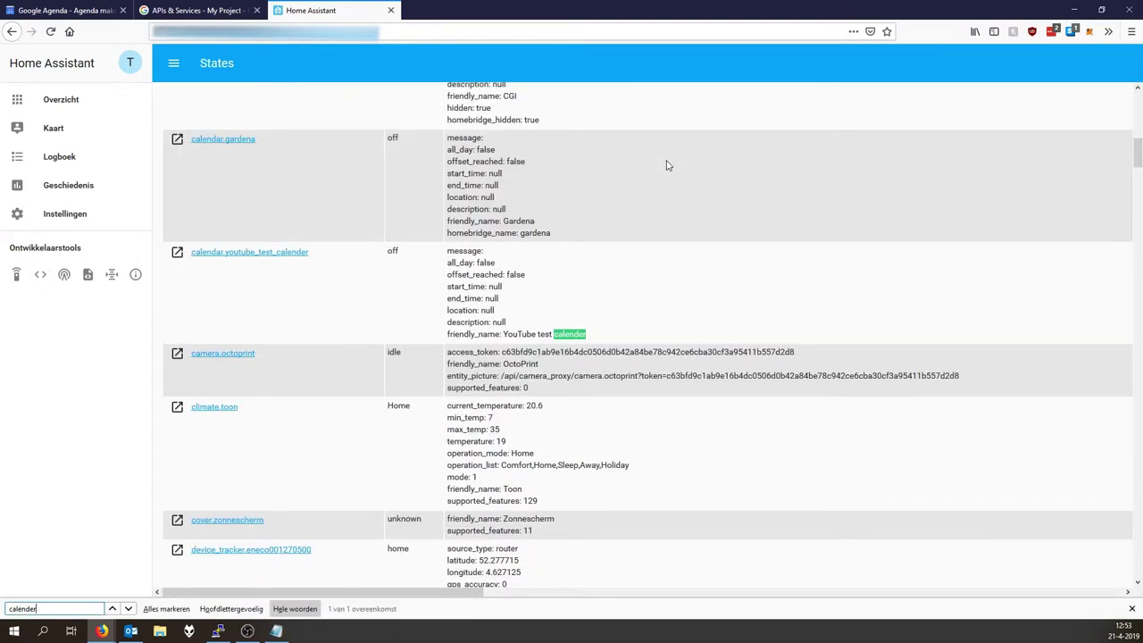
{"action": "left_click_drag", "start_coordinate": [429, 239], "coordinate": [557, 281]}
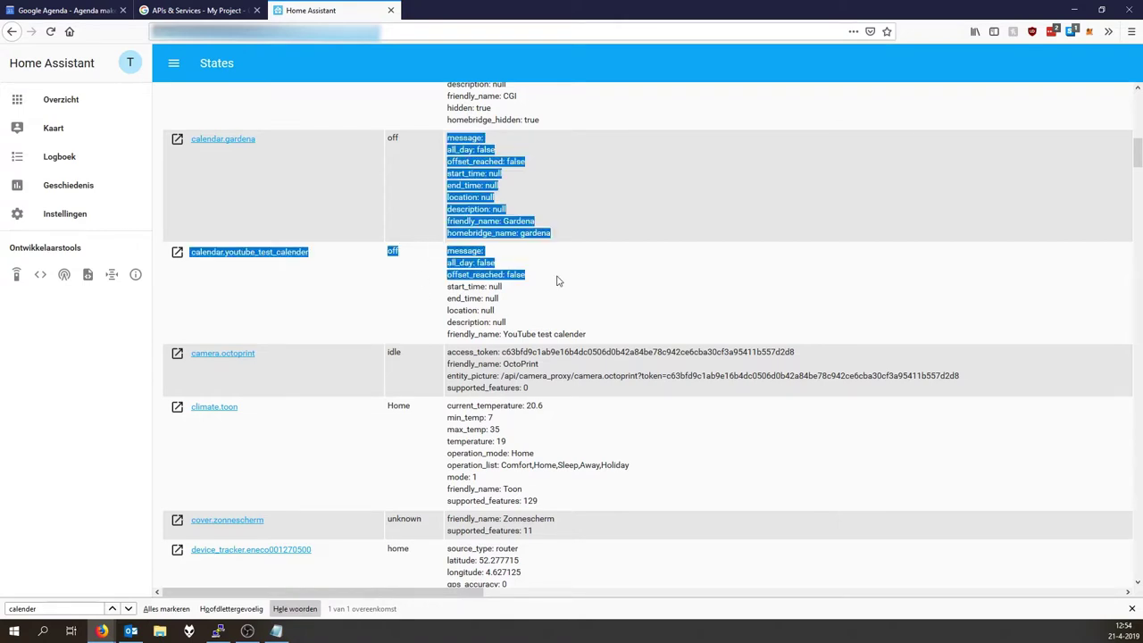
{"action": "left_click", "coordinate": [556, 281]}
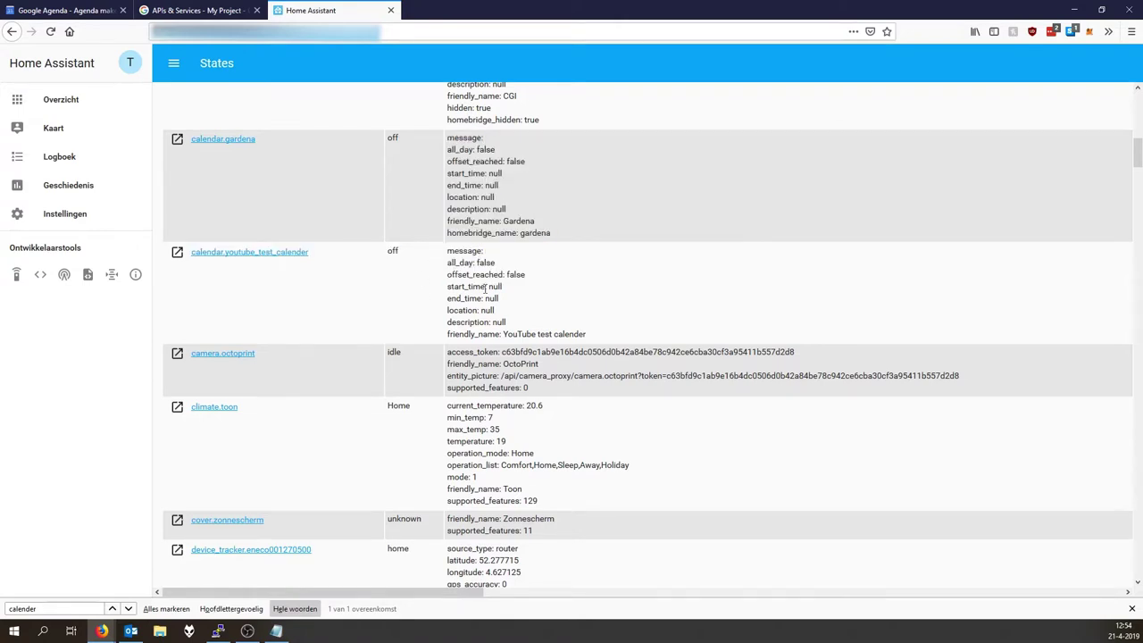
{"action": "left_click", "coordinate": [79, 211]}
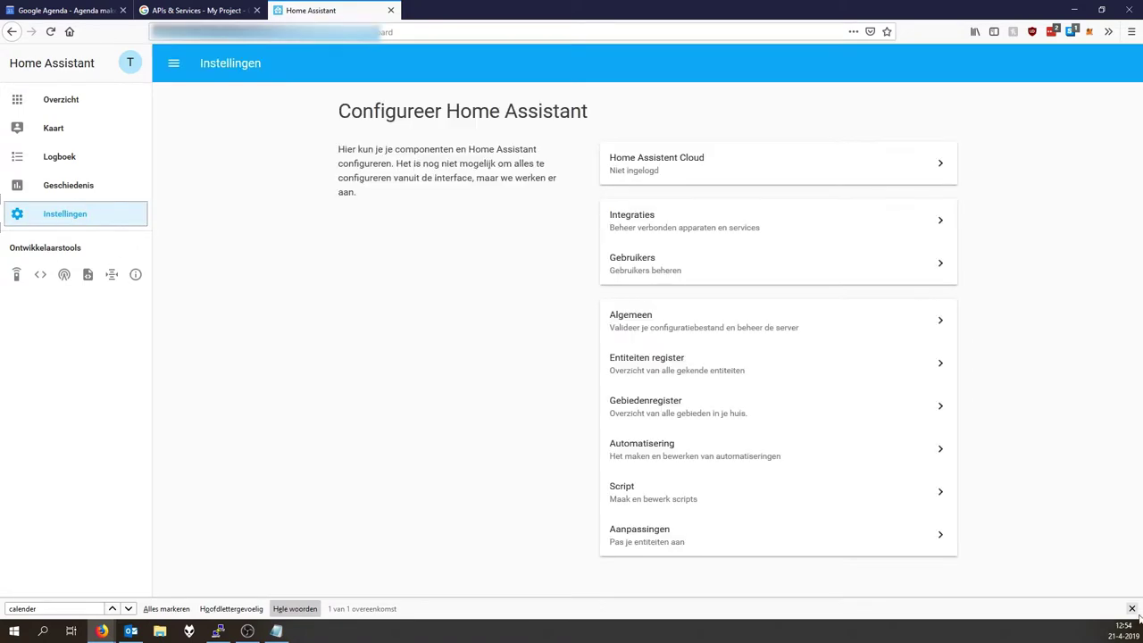
Open the Gardena Bewatering Aan automation from the automations list.
{"action": "left_click", "coordinate": [1131, 608]}
{"action": "left_click", "coordinate": [633, 451]}
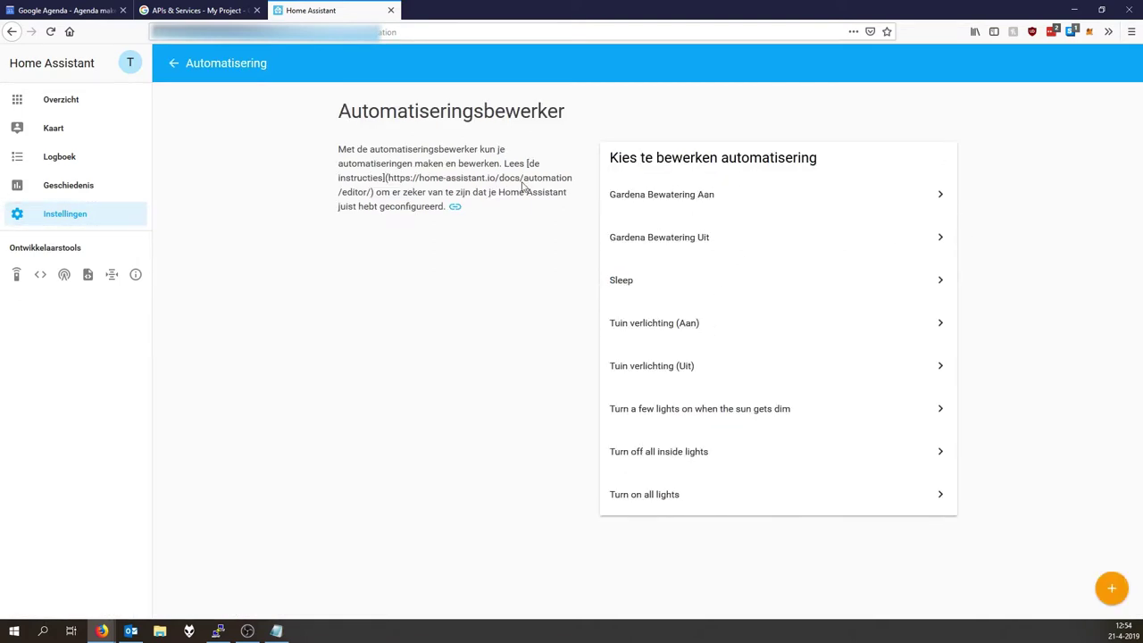
{"action": "left_click", "coordinate": [656, 196]}
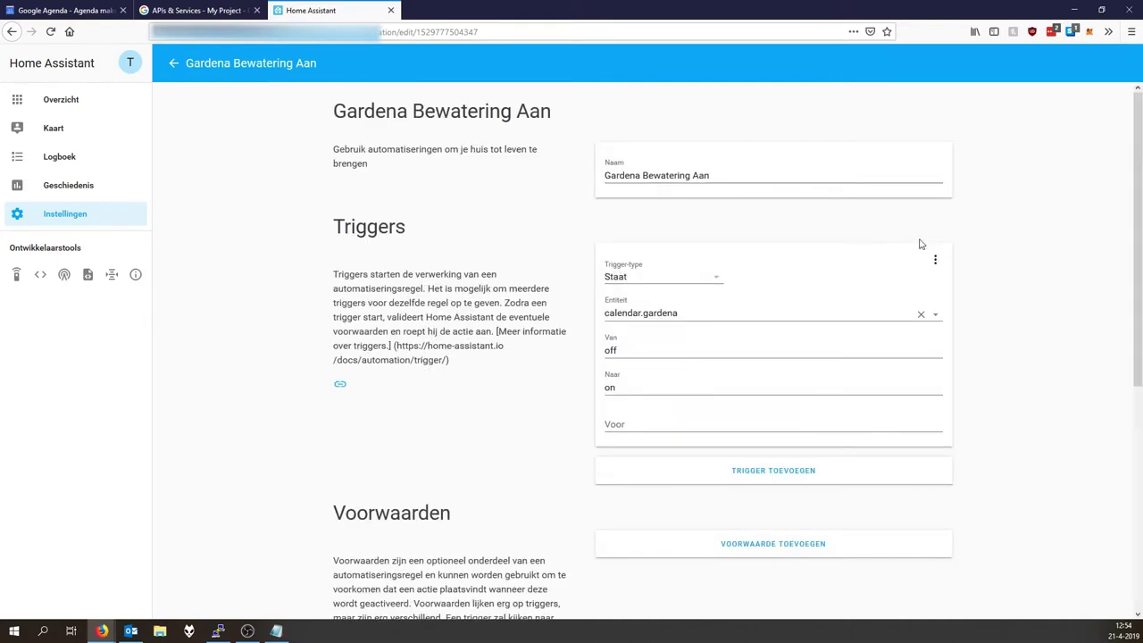
{"action": "left_click", "coordinate": [742, 175]}
Keep calendar.gardena as the trigger entity and check its from and to states.
{"action": "left_click", "coordinate": [759, 309]}
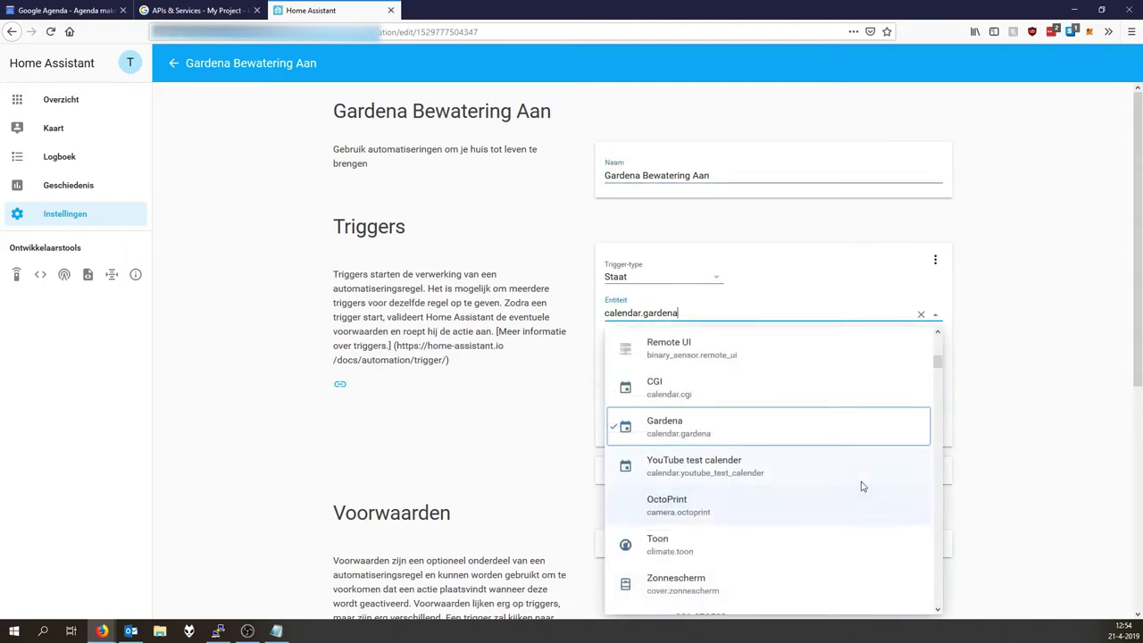
{"action": "left_click", "coordinate": [396, 381]}
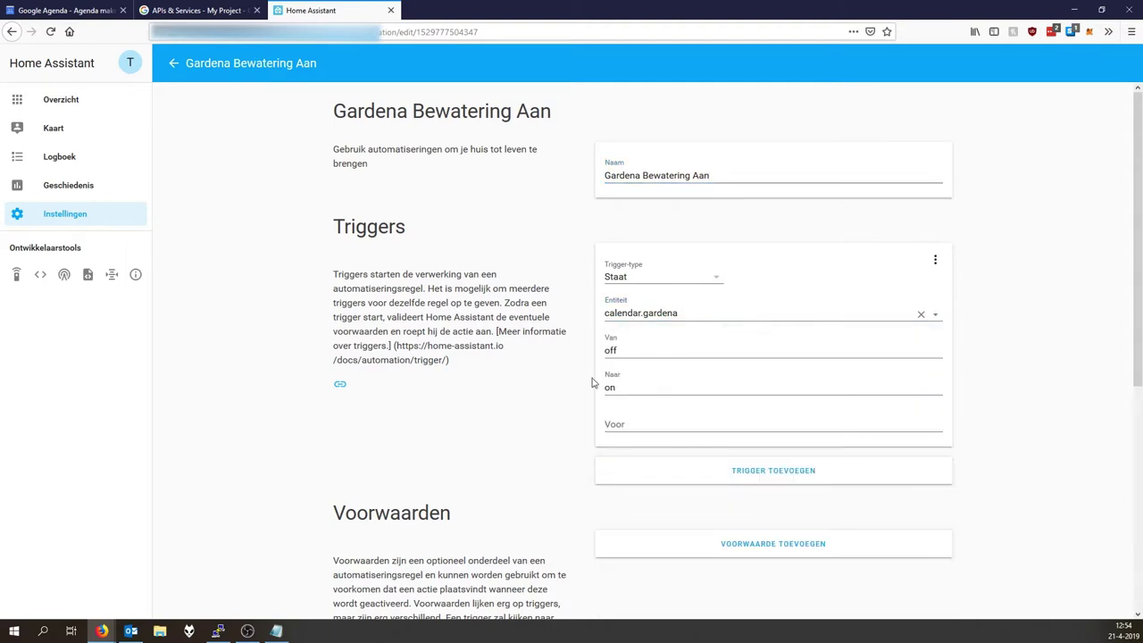
{"action": "left_click", "coordinate": [619, 348]}
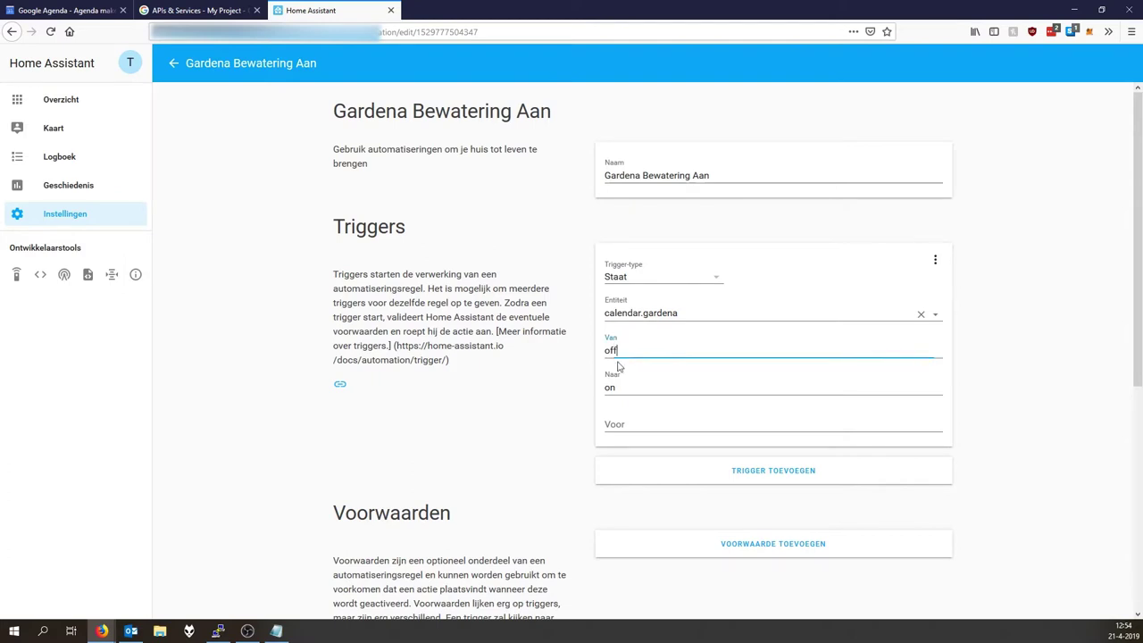
{"action": "left_click", "coordinate": [626, 384]}
Make the action call switch.turn_on with entity_id switch.gardena_watering_system.
{"action": "scroll", "coordinate": [547, 413], "scroll_direction": "down", "scroll_amount": 4}
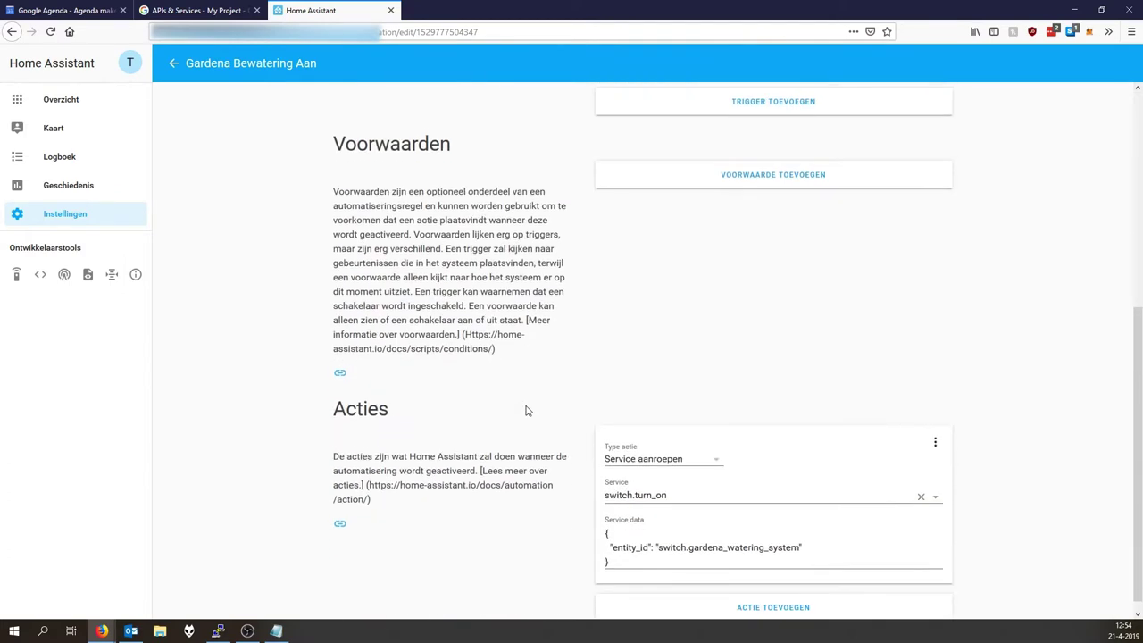
{"action": "left_click", "coordinate": [646, 536]}
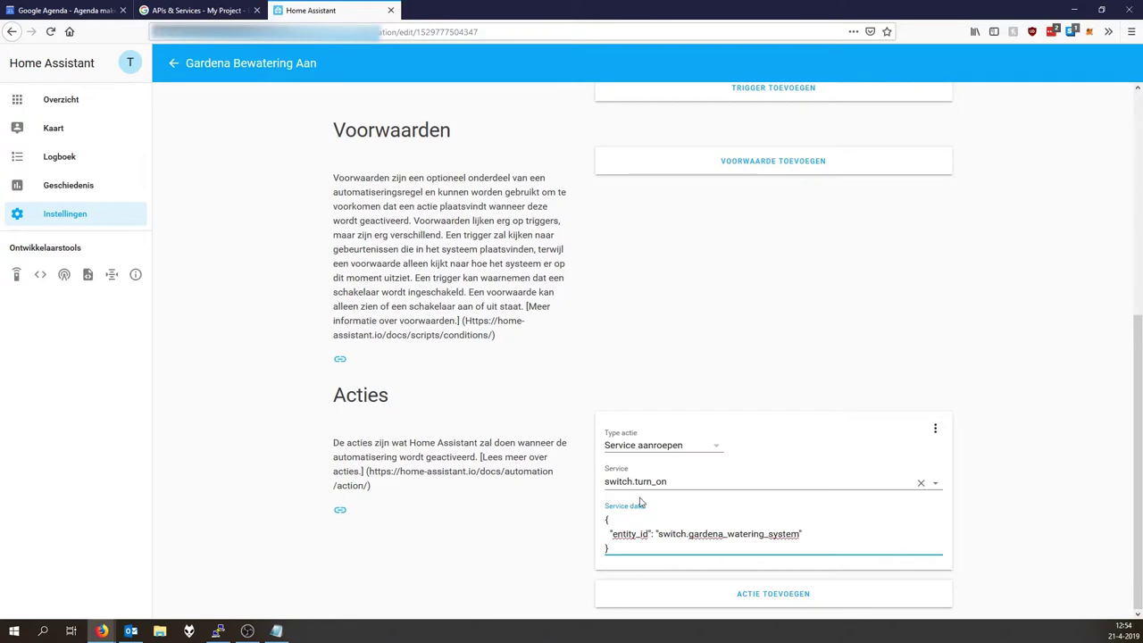
{"action": "left_click_drag", "start_coordinate": [672, 533], "coordinate": [809, 539]}
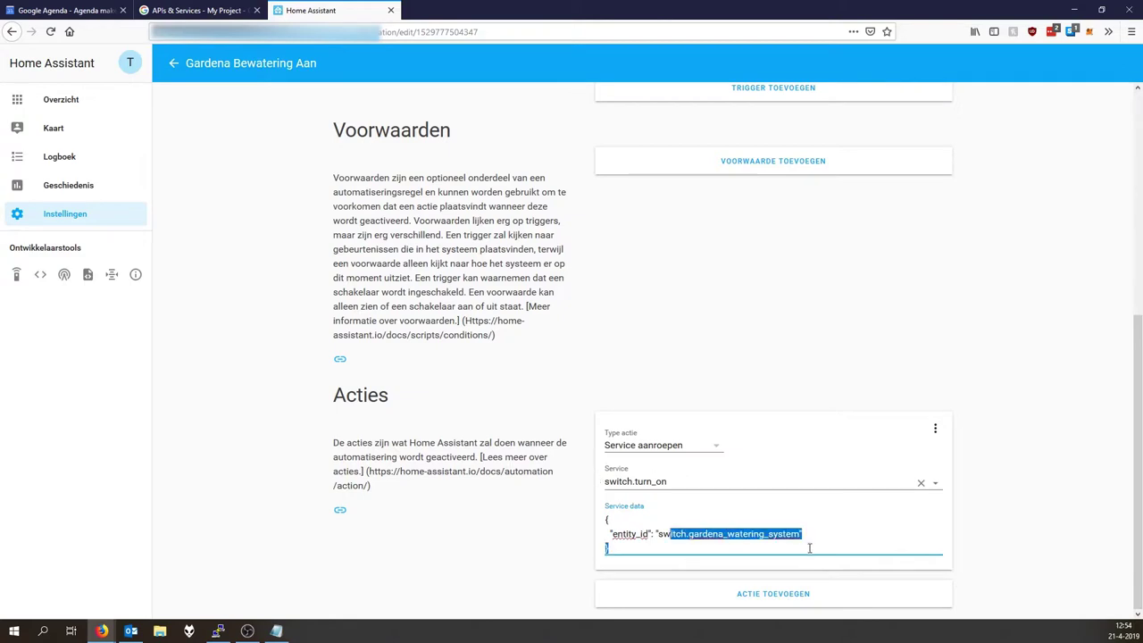
{"action": "left_click", "coordinate": [798, 534]}
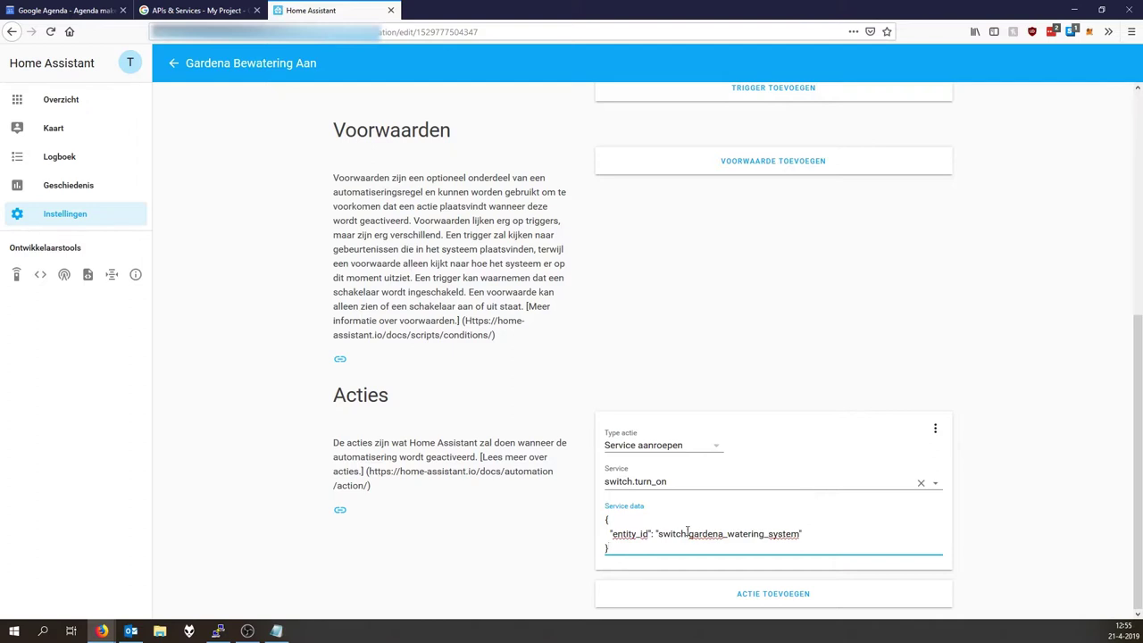
{"action": "left_click", "coordinate": [807, 546]}
{"action": "scroll", "coordinate": [381, 421], "scroll_direction": "up", "scroll_amount": 5}
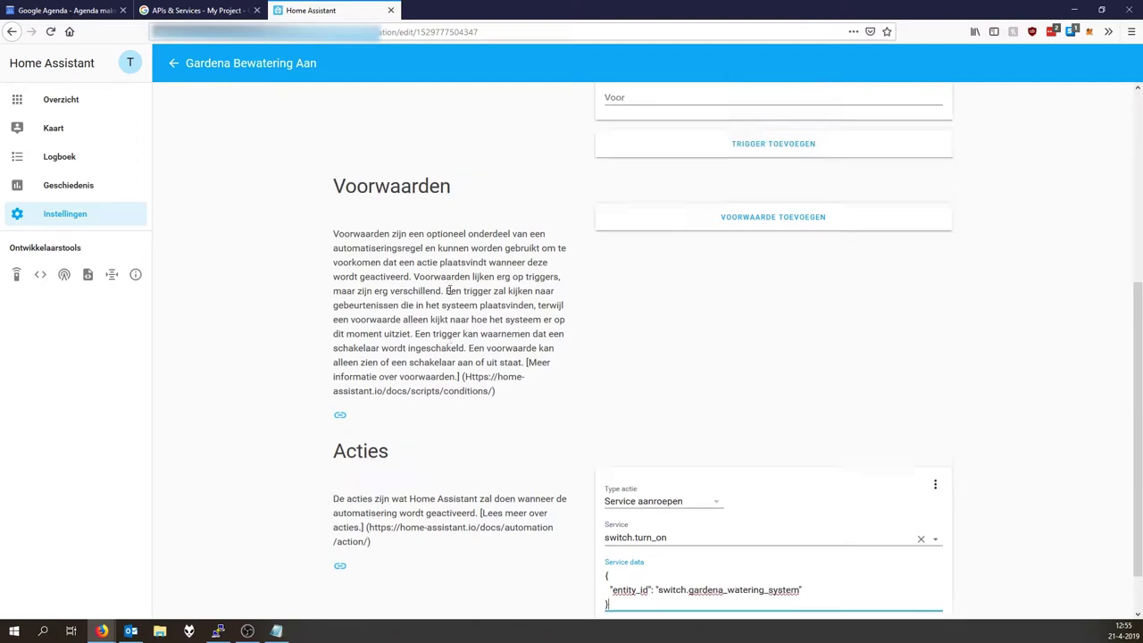
{"action": "left_click", "coordinate": [174, 63]}
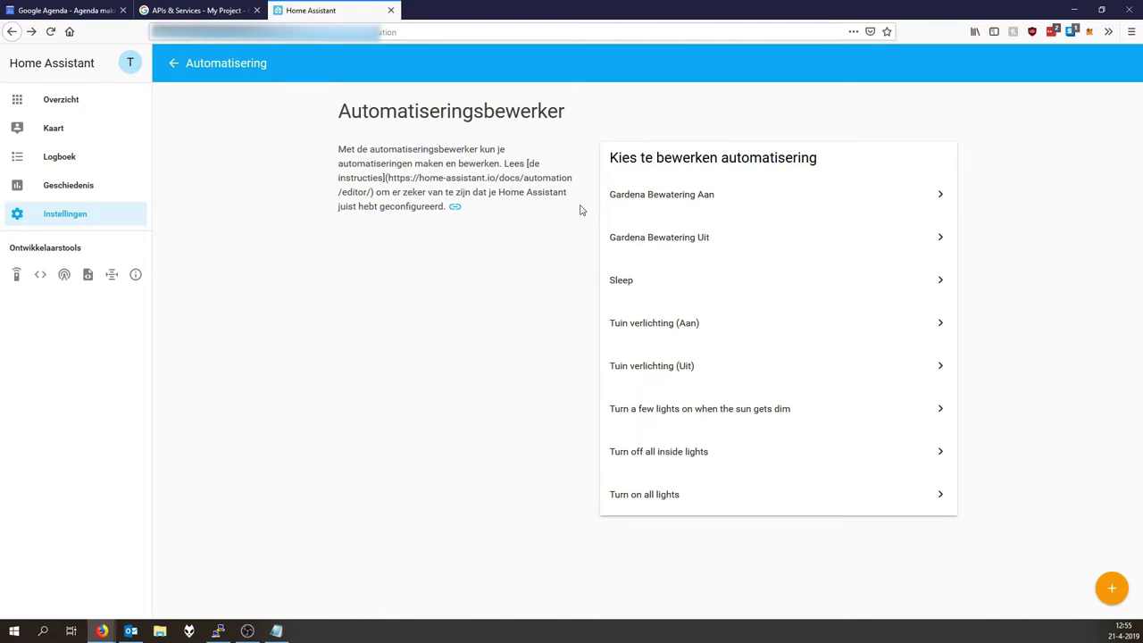
{"action": "left_click", "coordinate": [655, 235]}
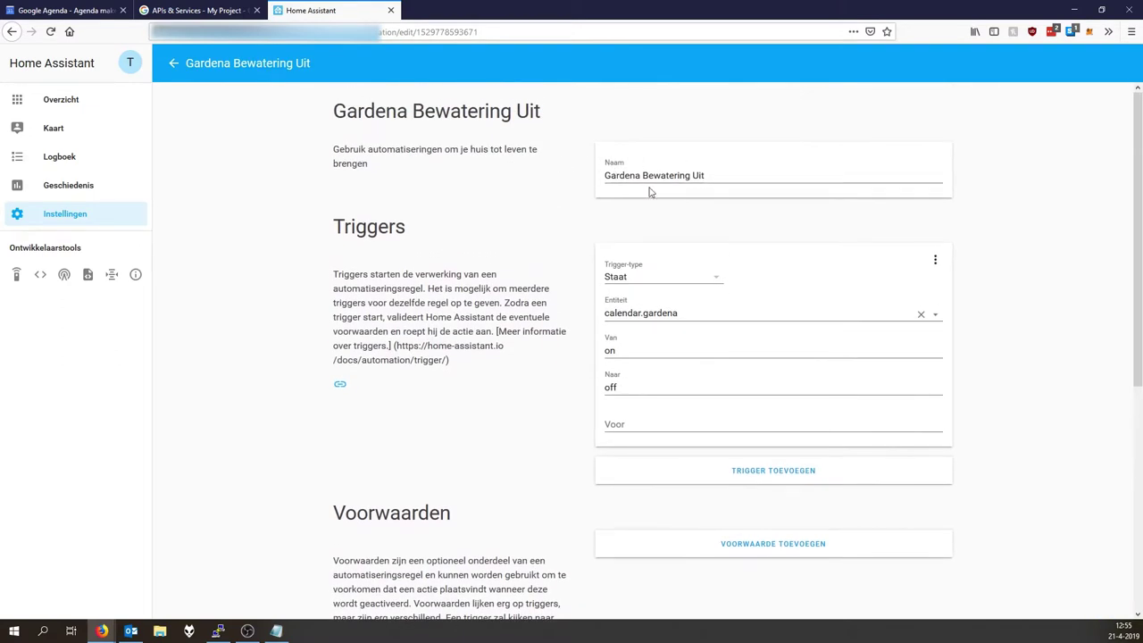
{"action": "left_click", "coordinate": [650, 192]}
{"action": "scroll", "coordinate": [517, 482], "scroll_direction": "down", "scroll_amount": 5}
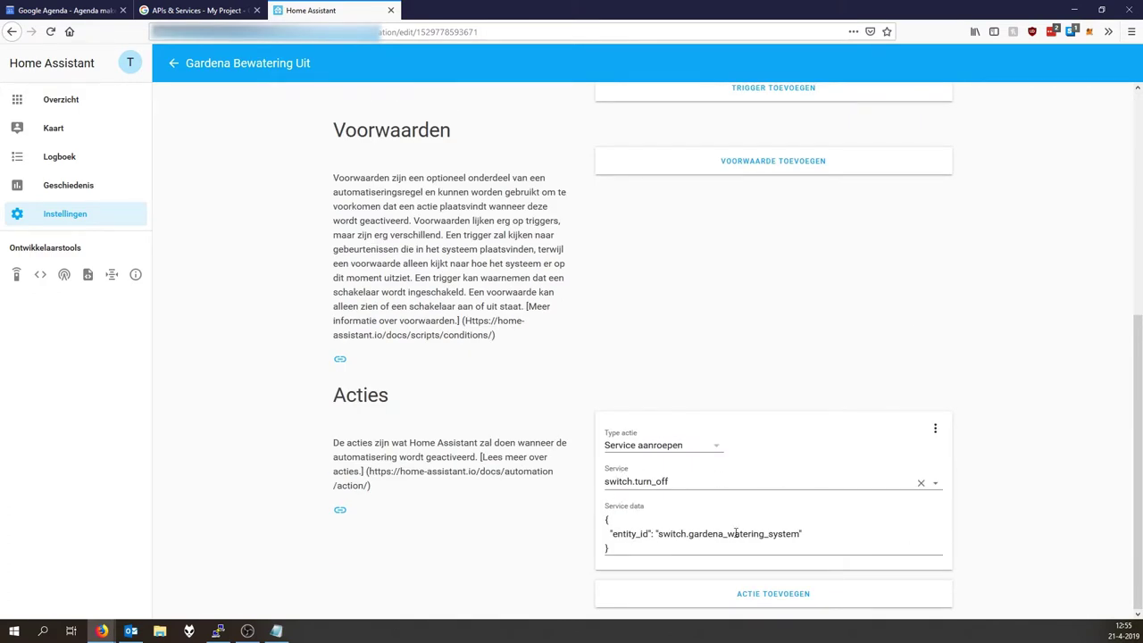
{"action": "scroll", "coordinate": [322, 397], "scroll_direction": "up", "scroll_amount": 5}
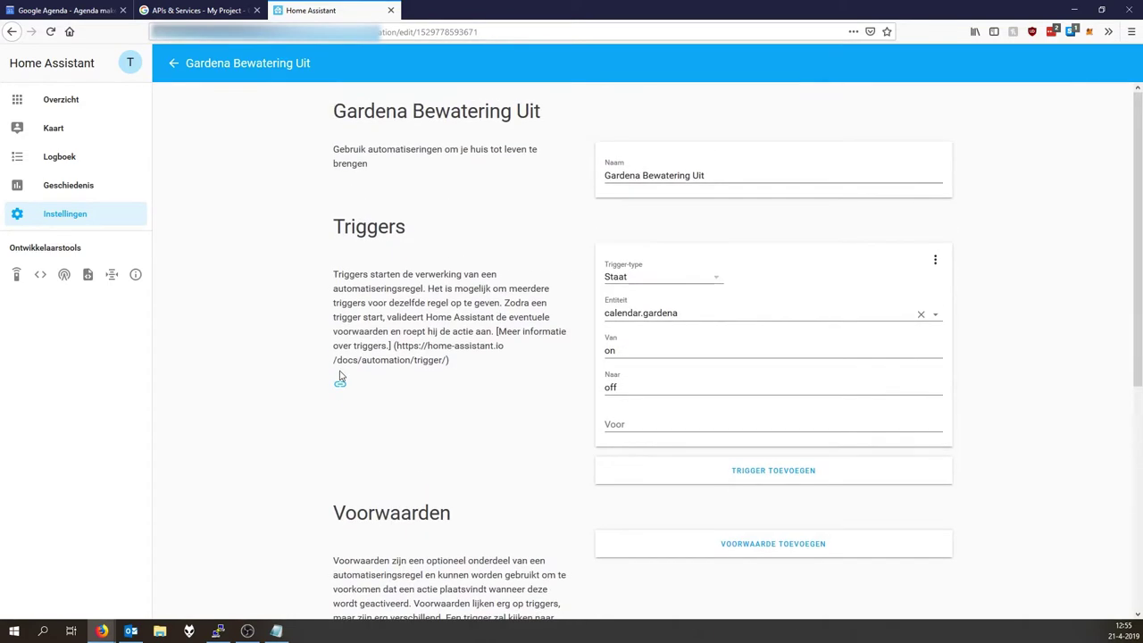
{"action": "left_click", "coordinate": [172, 66]}
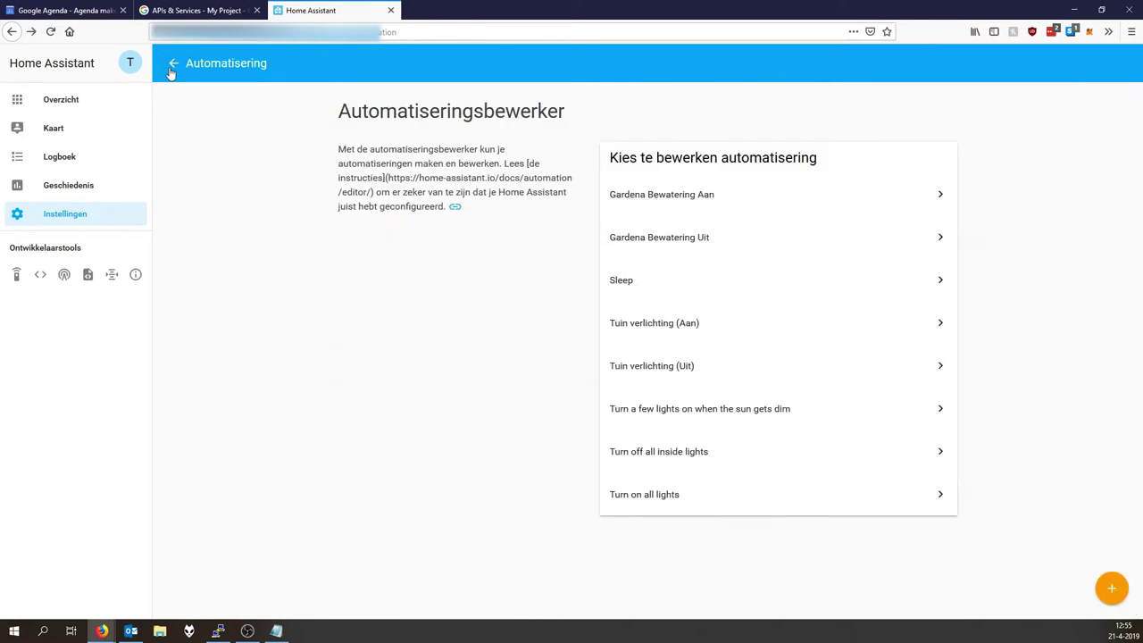
Return to the Home dashboard, then recall the configuration.yaml edit command in PuTTY.
{"action": "left_click", "coordinate": [34, 102]}
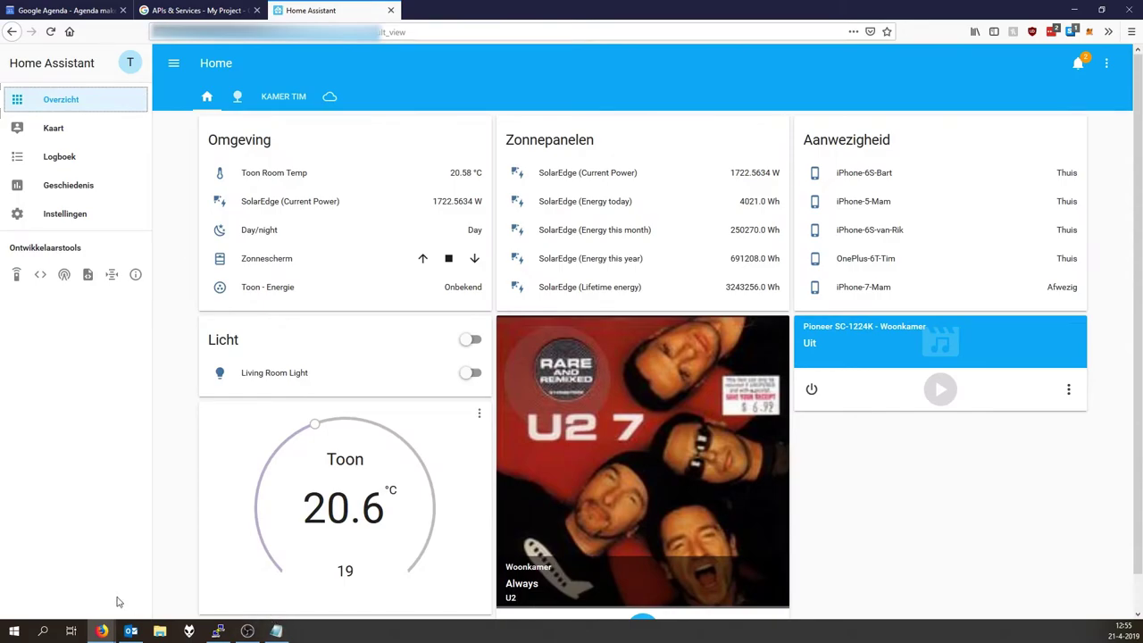
{"action": "left_click", "coordinate": [219, 631]}
{"action": "key", "text": "Up"}
{"action": "key", "text": "Up"}
{"action": "key", "text": "Up"}
{"action": "key", "text": "Up"}
{"action": "key", "text": "Up"}
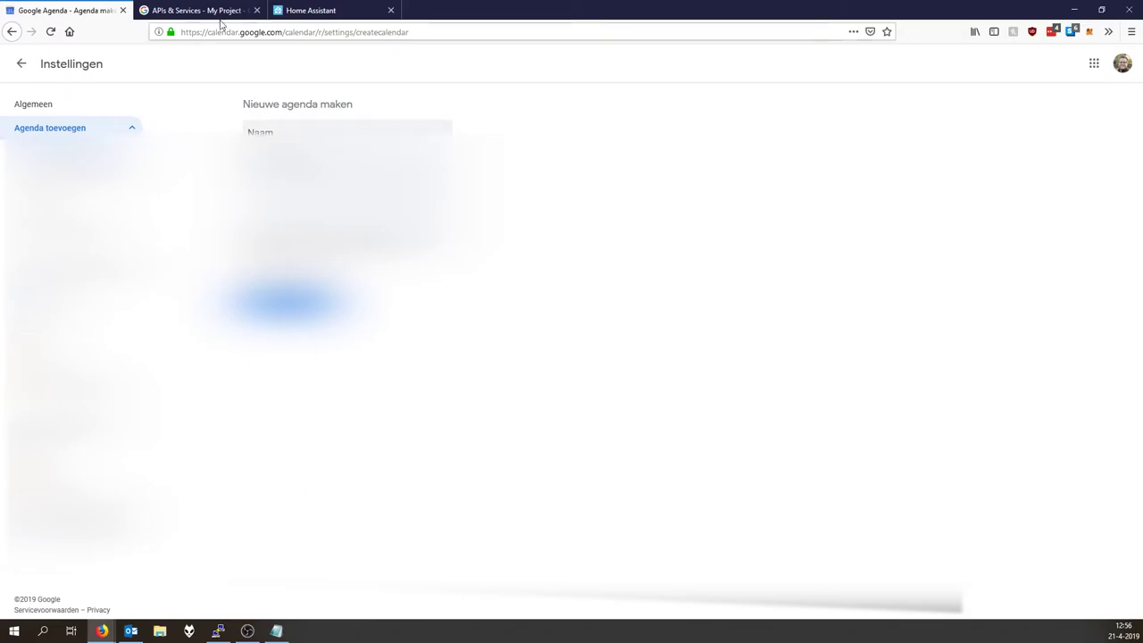
Return to the week view and start a new event in the YouTube test calender.
{"action": "left_click", "coordinate": [22, 63]}
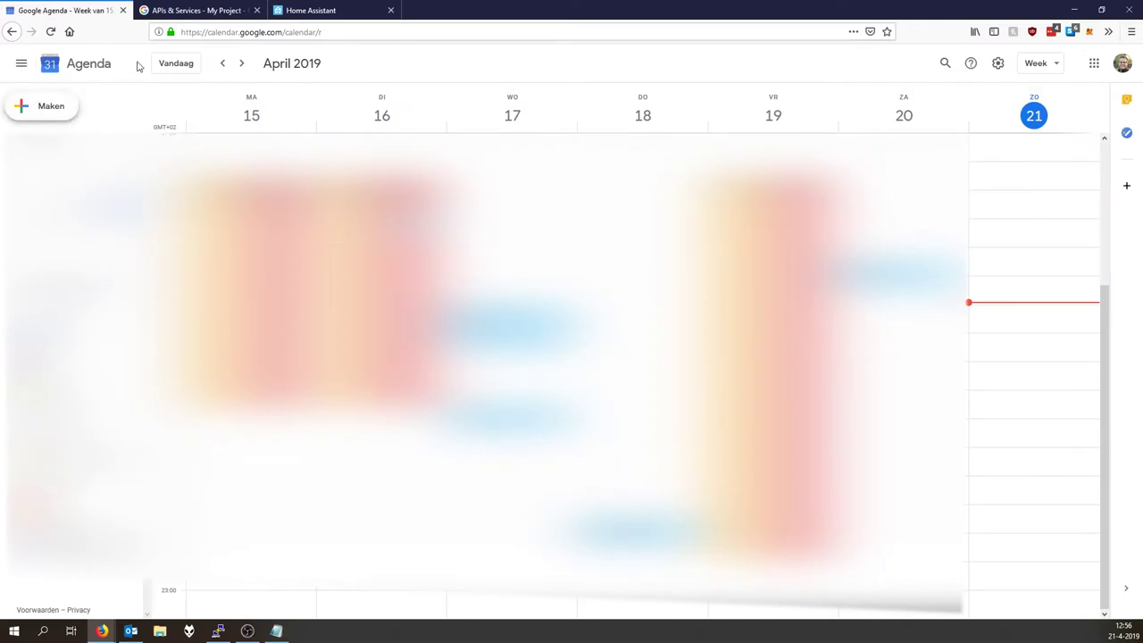
{"action": "left_click", "coordinate": [49, 105]}
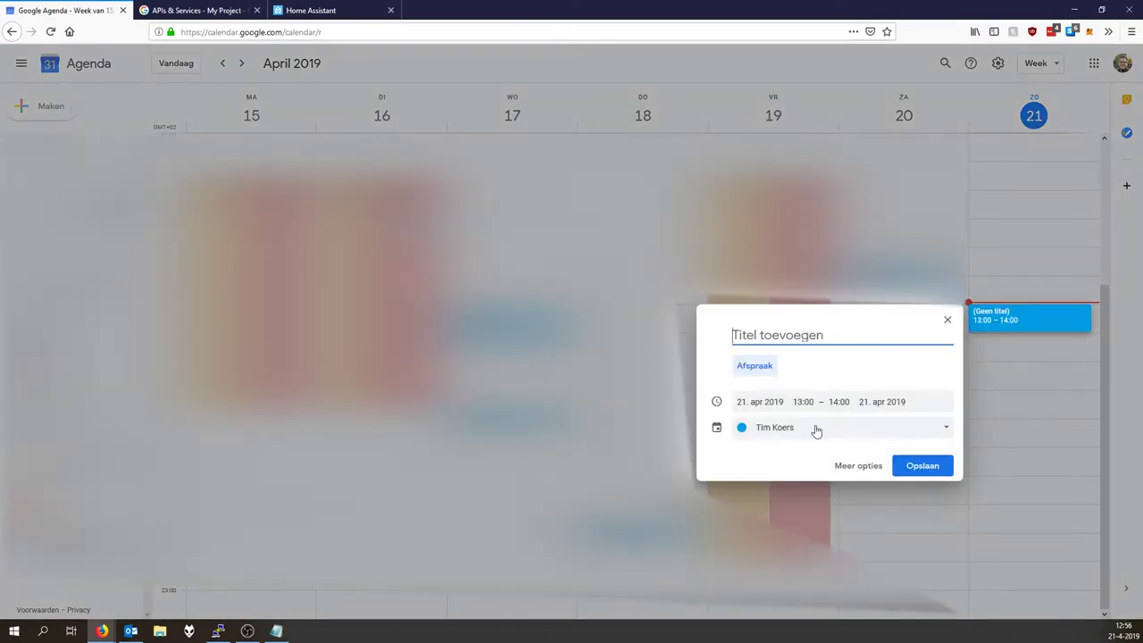
{"action": "left_click", "coordinate": [816, 427]}
{"action": "left_click", "coordinate": [773, 500]}
Title the event 'Test' and set its start time to 12:57.
{"action": "left_click", "coordinate": [768, 330]}
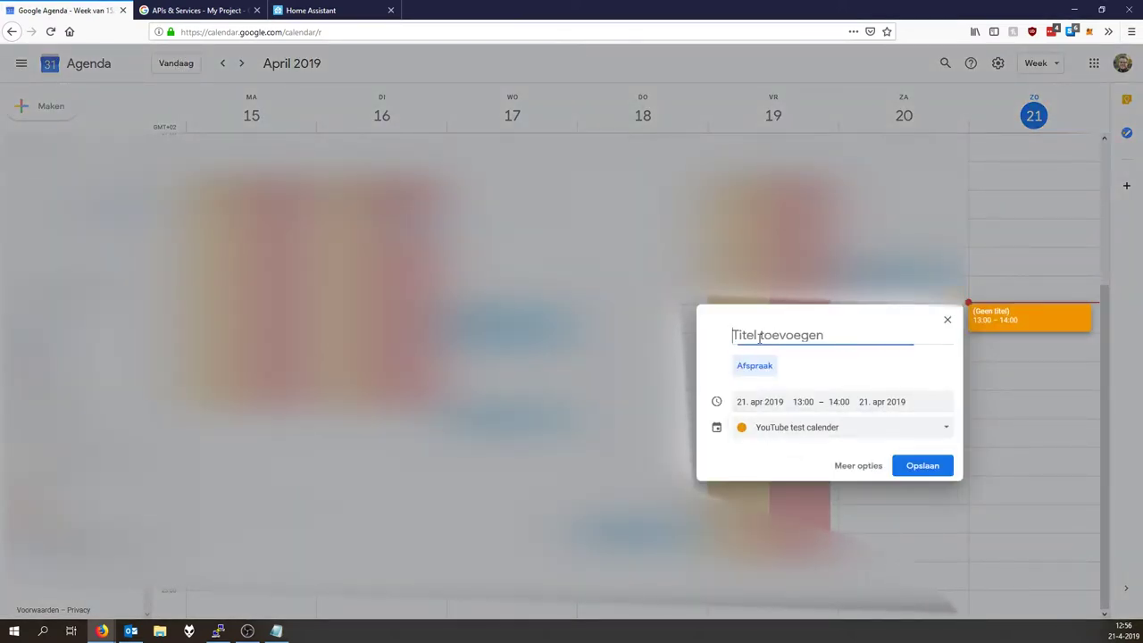
{"action": "type", "text": "Test"}
{"action": "left_click", "coordinate": [803, 402]}
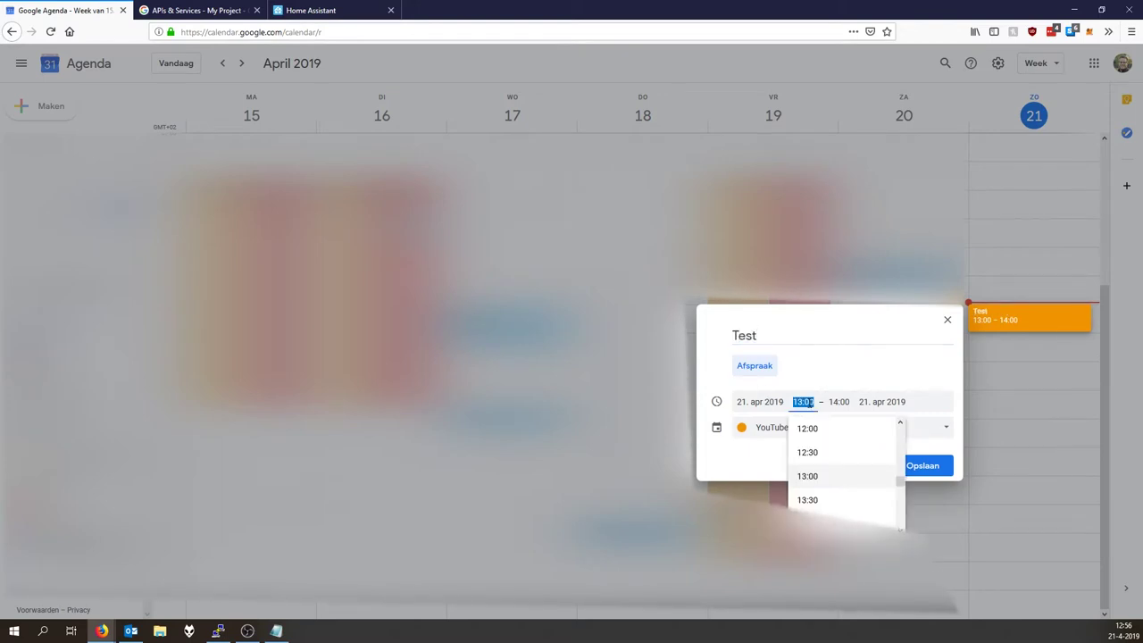
{"action": "type", "text": "12:57"}
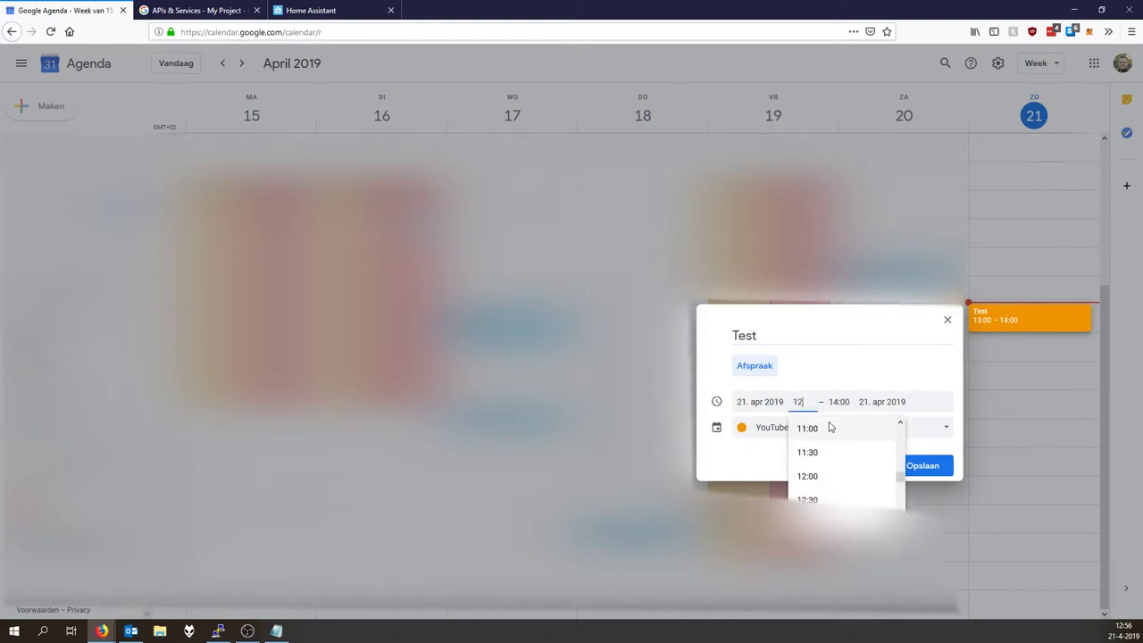
{"action": "left_click", "coordinate": [827, 337]}
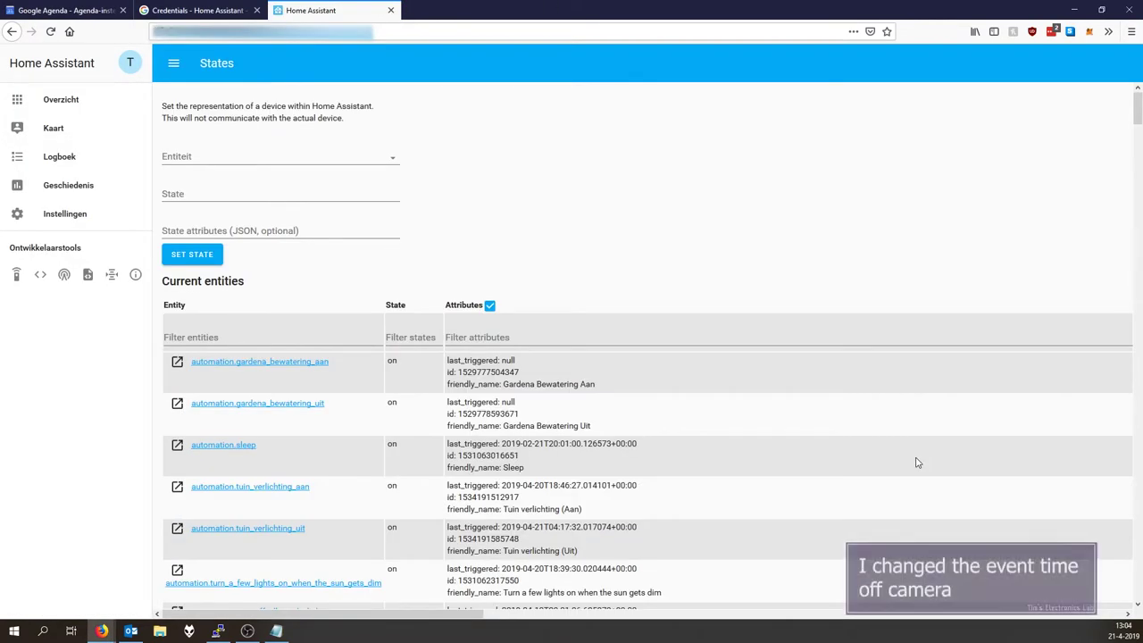
Scroll to calendar.youtube_test_calender and highlight its 'on' state and Test event attributes.
{"action": "scroll", "coordinate": [913, 461], "scroll_direction": "down", "scroll_amount": 5}
{"action": "scroll", "coordinate": [625, 411], "scroll_direction": "down", "scroll_amount": 1}
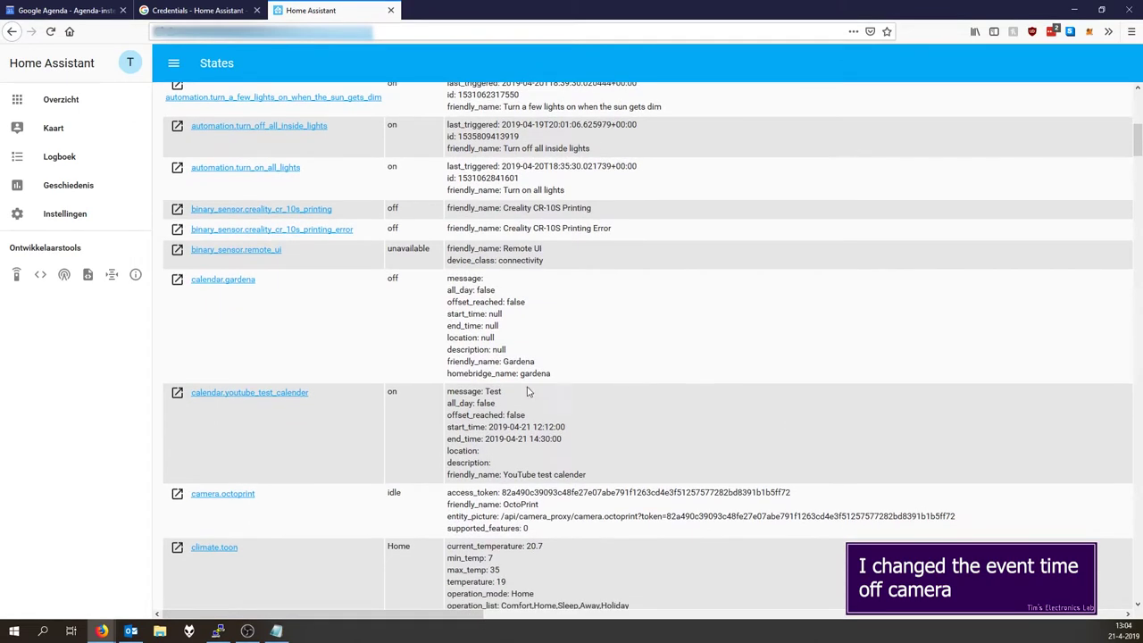
{"action": "left_click_drag", "start_coordinate": [451, 390], "coordinate": [545, 473]}
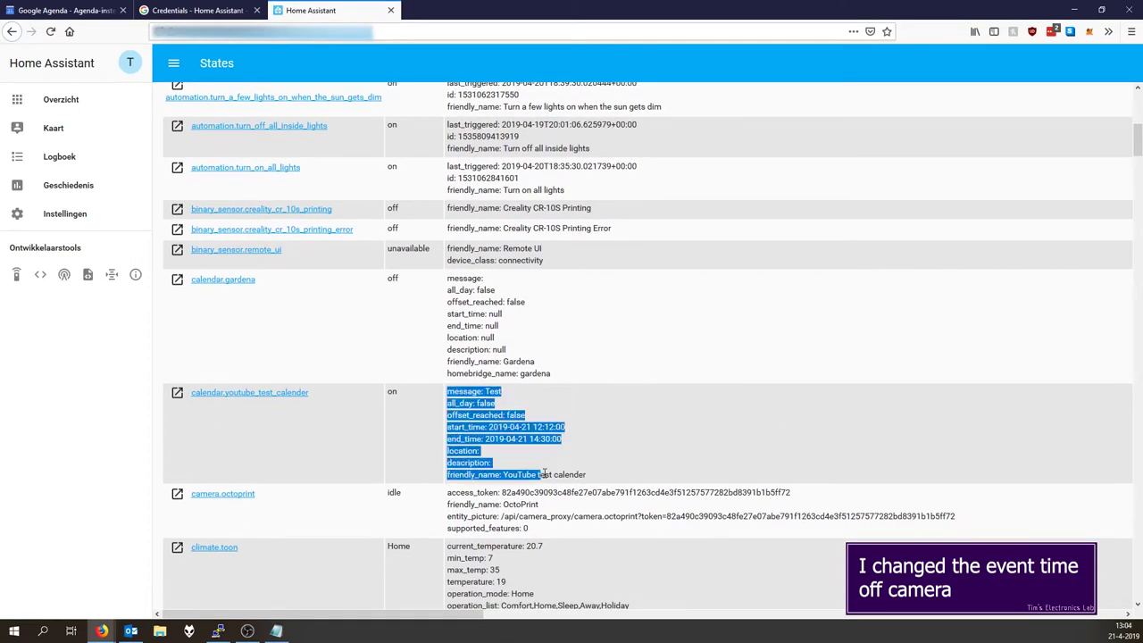
{"action": "left_click", "coordinate": [600, 466]}
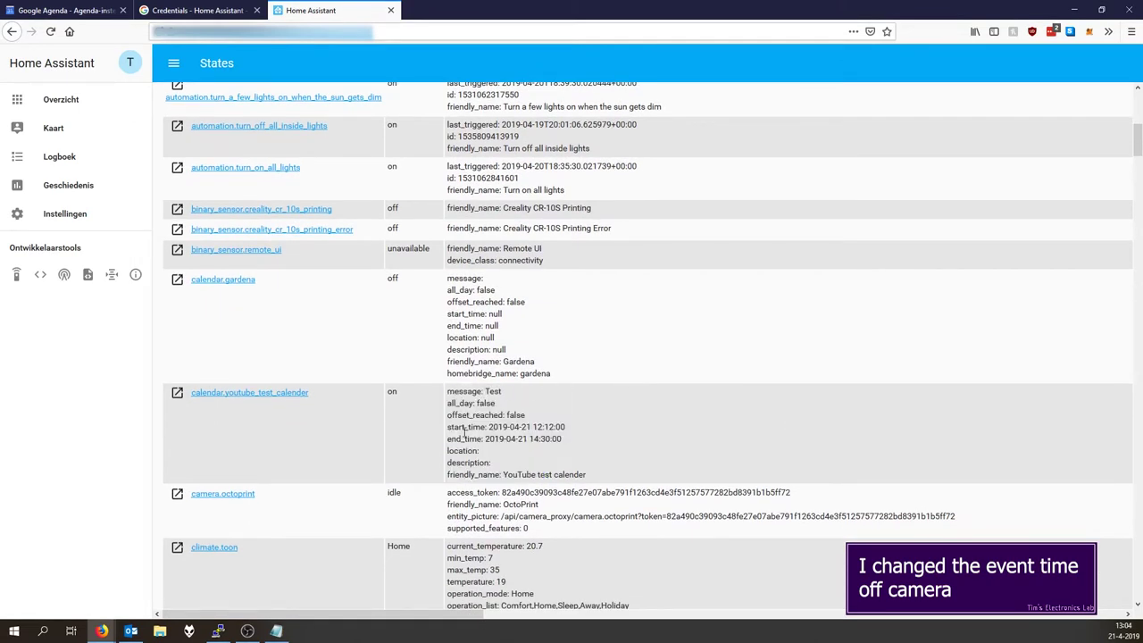
{"action": "left_click_drag", "start_coordinate": [464, 432], "coordinate": [402, 431]}
{"action": "left_click", "coordinate": [482, 435]}
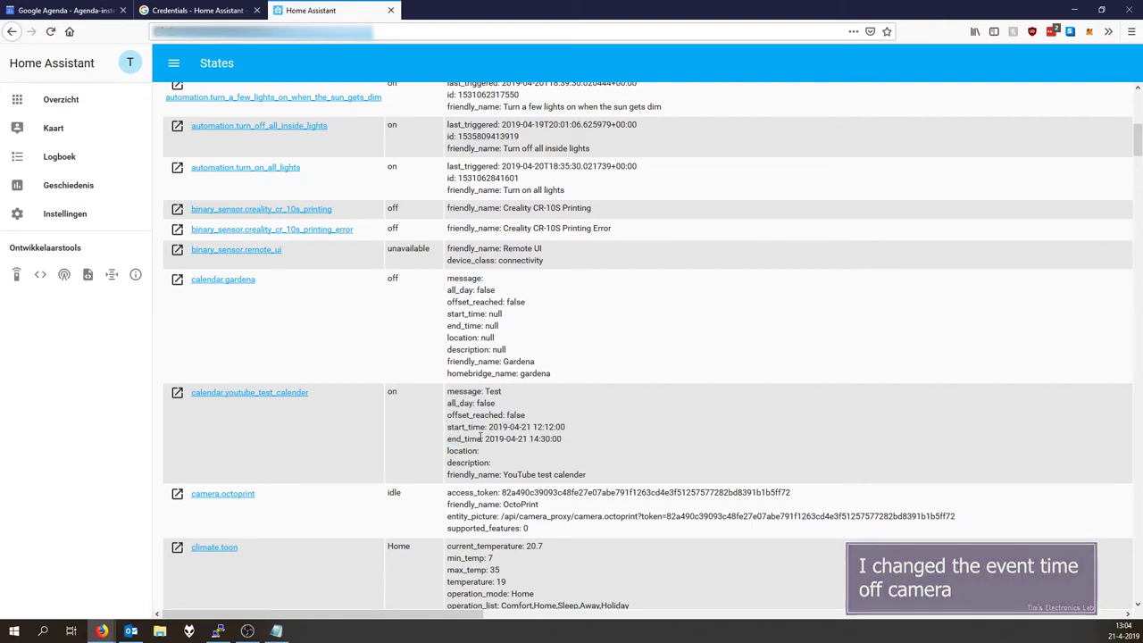
{"action": "double_click", "coordinate": [406, 398]}
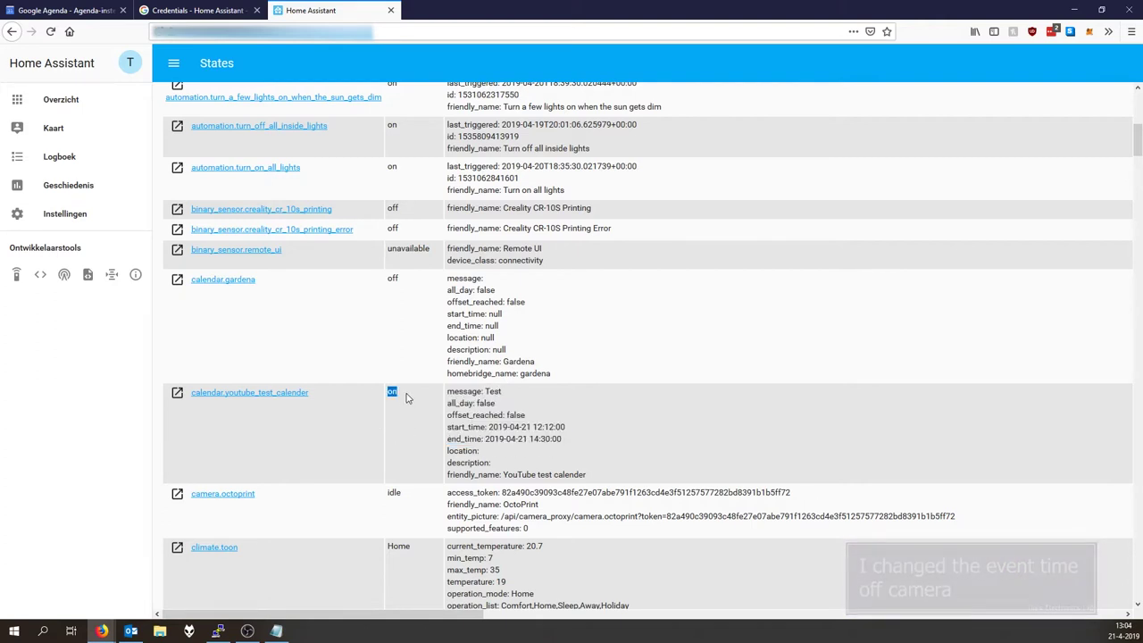
{"action": "scroll", "coordinate": [406, 398], "scroll_direction": "up", "scroll_amount": 1}
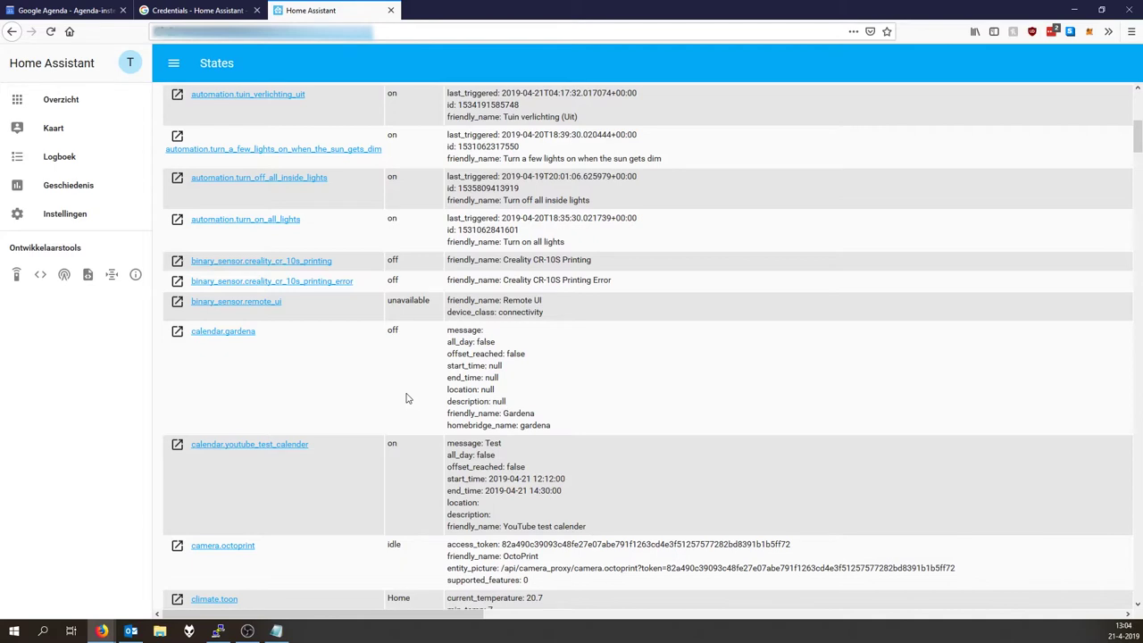